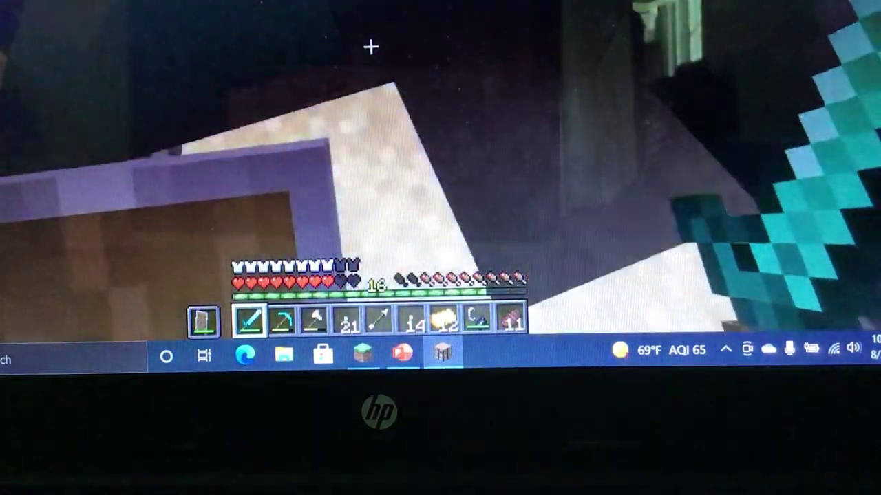
Step: Eat a steak between the chest and portal, dropping the stack from 11 to 10
{"action": "key", "text": "e"}
{"action": "key", "text": "e"}
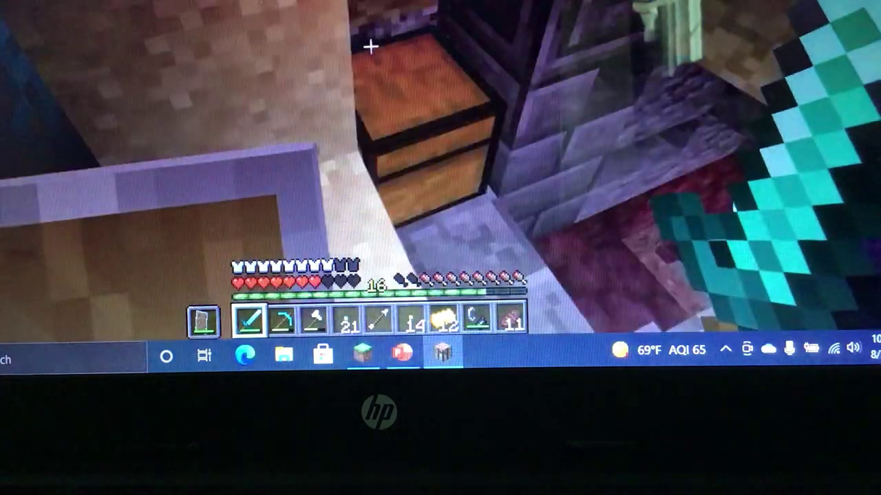
{"action": "key", "text": "e"}
{"action": "key", "text": "e"}
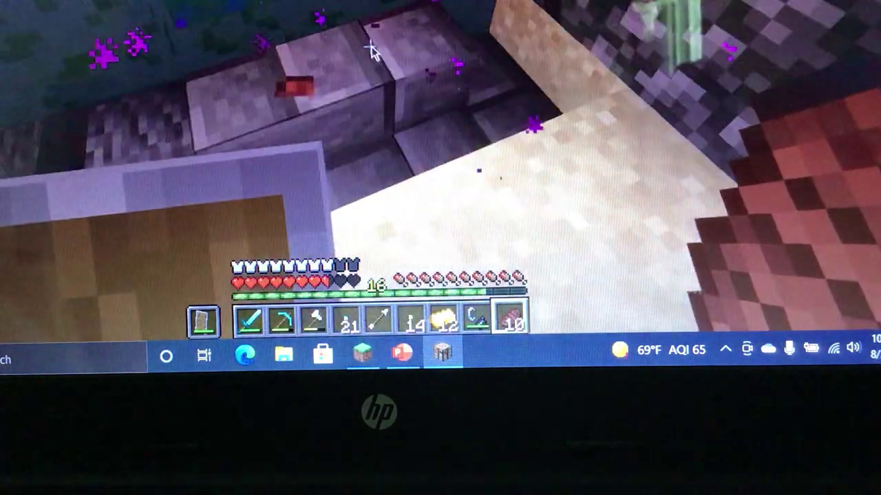
{"action": "key", "text": "e"}
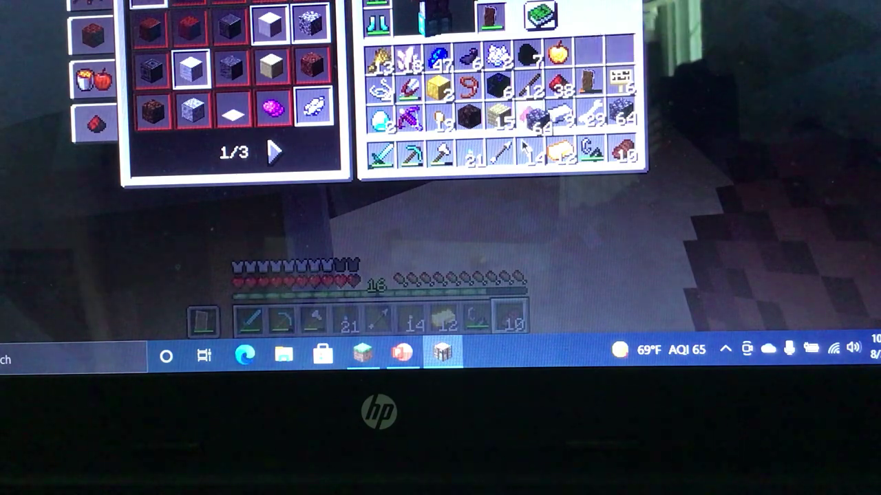
Step: Move the full cobblestone stack onto the hotbar
{"action": "key", "text": "e"}
{"action": "scroll", "coordinate": [370, 47], "scroll_direction": "up", "scroll_amount": 1}
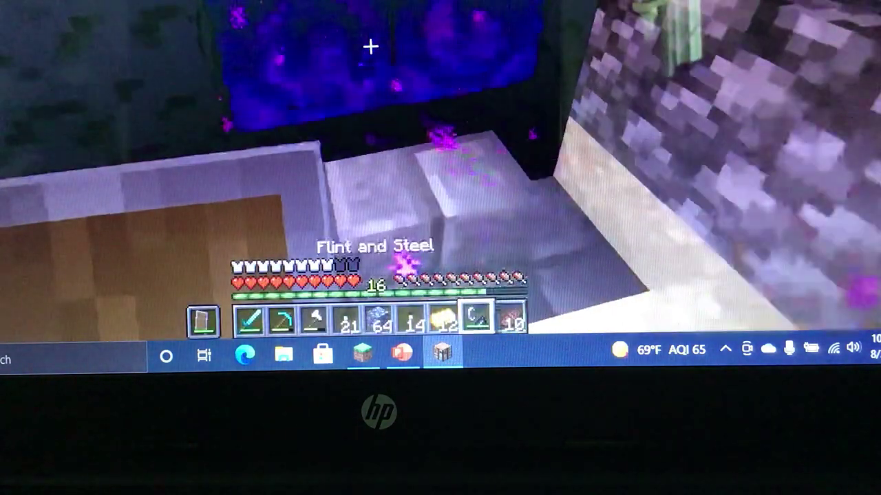
{"action": "scroll", "coordinate": [370, 46], "scroll_direction": "up", "scroll_amount": 2}
{"action": "scroll", "coordinate": [370, 46], "scroll_direction": "up", "scroll_amount": 4}
{"action": "key", "text": "e"}
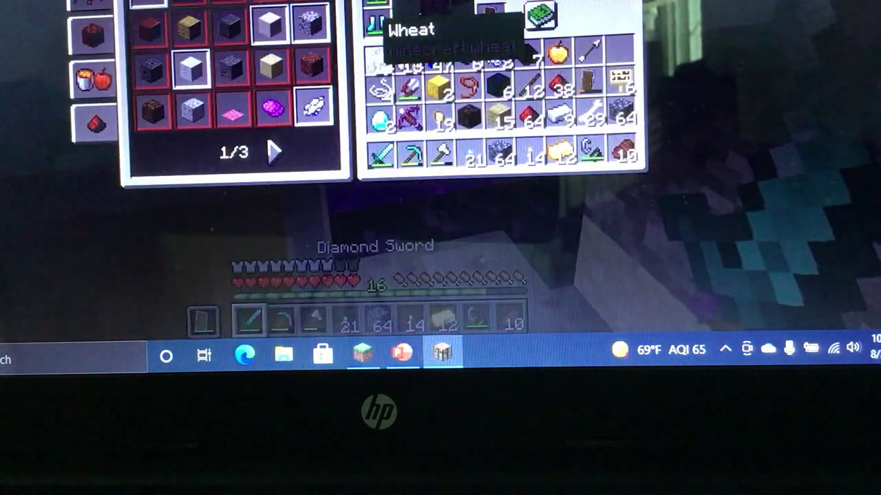
{"action": "key", "text": "e"}
{"action": "key", "text": "e"}
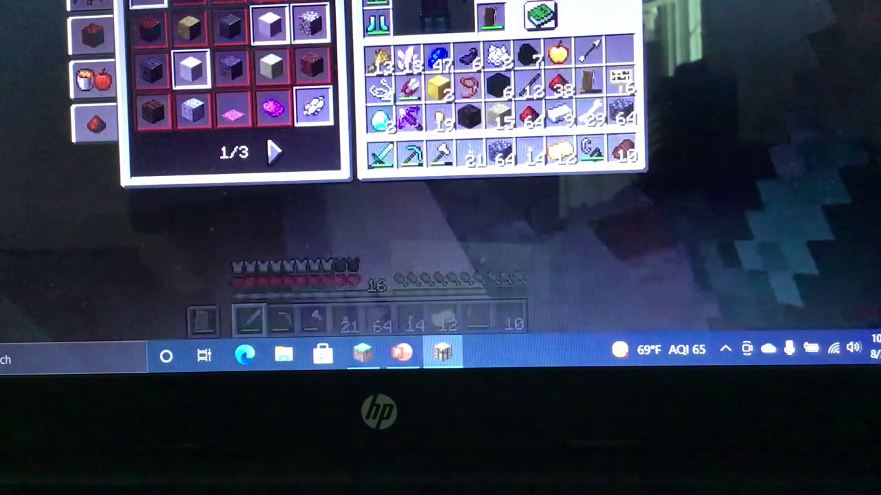
{"action": "key", "text": "e"}
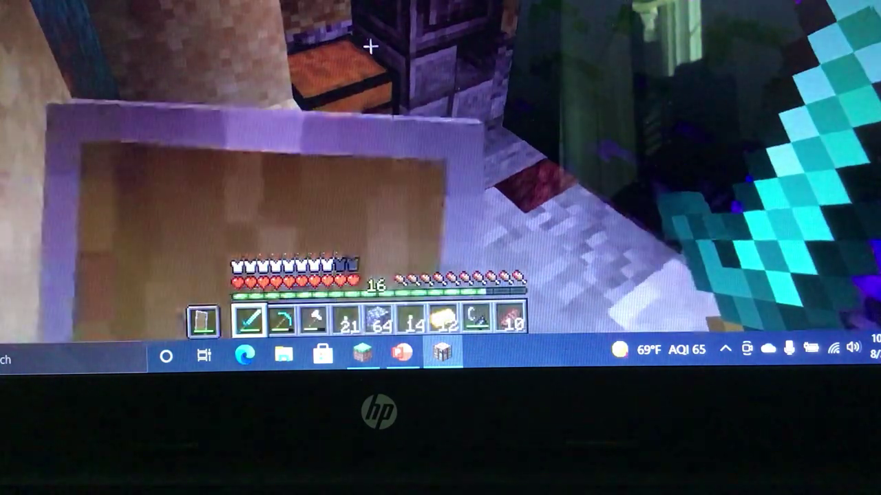
Step: Check the chest beside the portal, then walk into the nether portal
{"action": "right_click", "coordinate": [370, 43]}
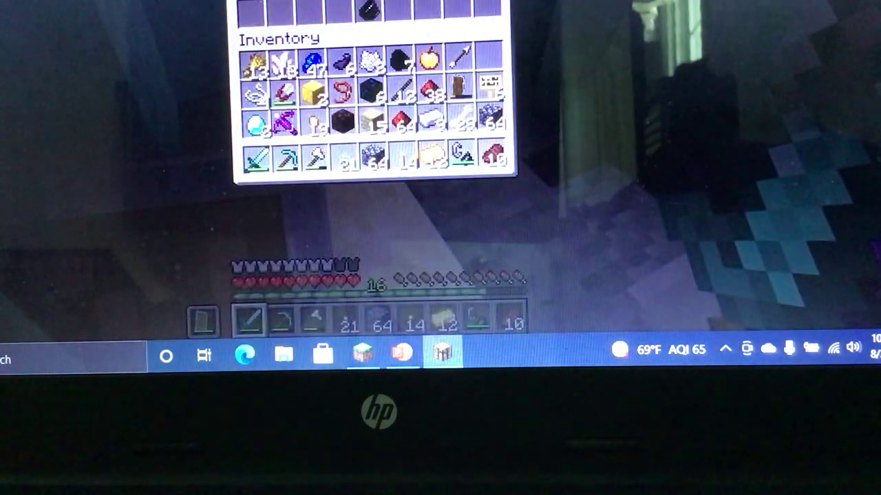
{"action": "key", "text": "e"}
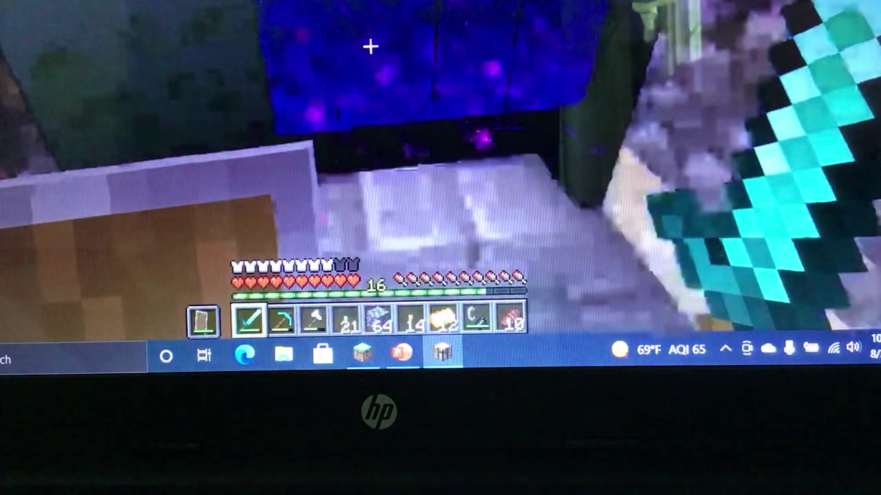
{"action": "key", "text": "w"}
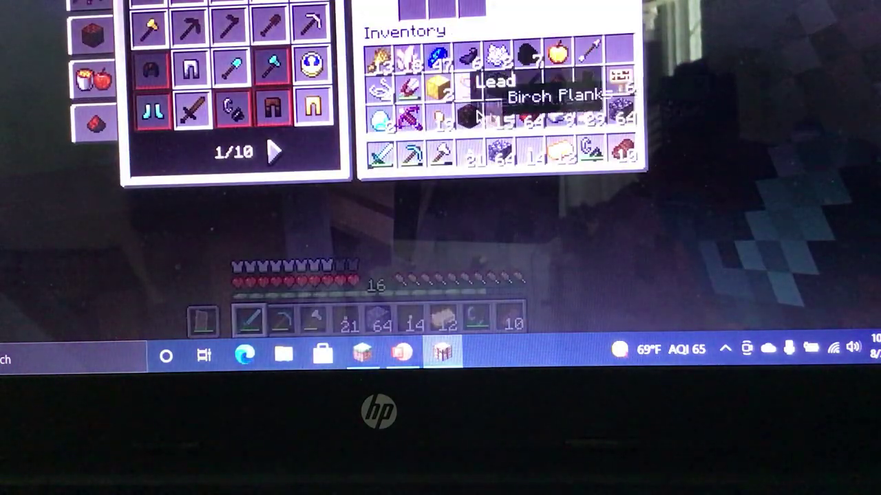
Step: Rearrange the birch planks in the inventory and close it
{"action": "left_click", "coordinate": [498, 114]}
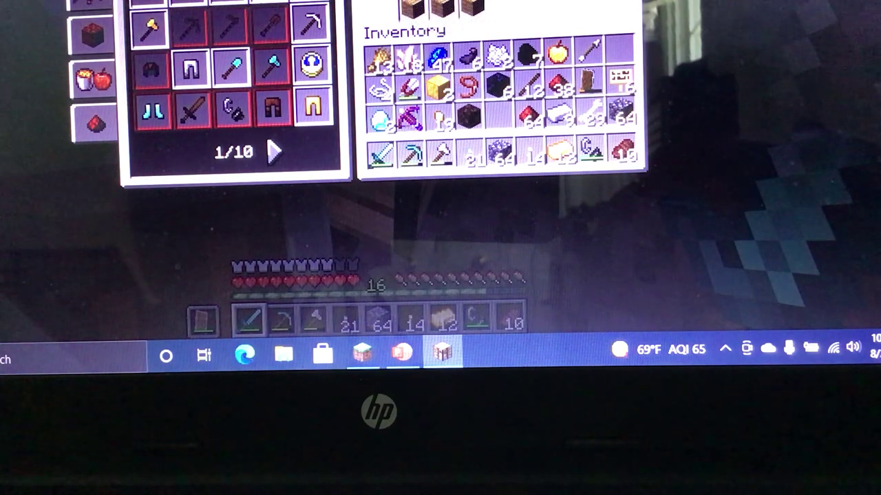
{"action": "left_click", "coordinate": [499, 114]}
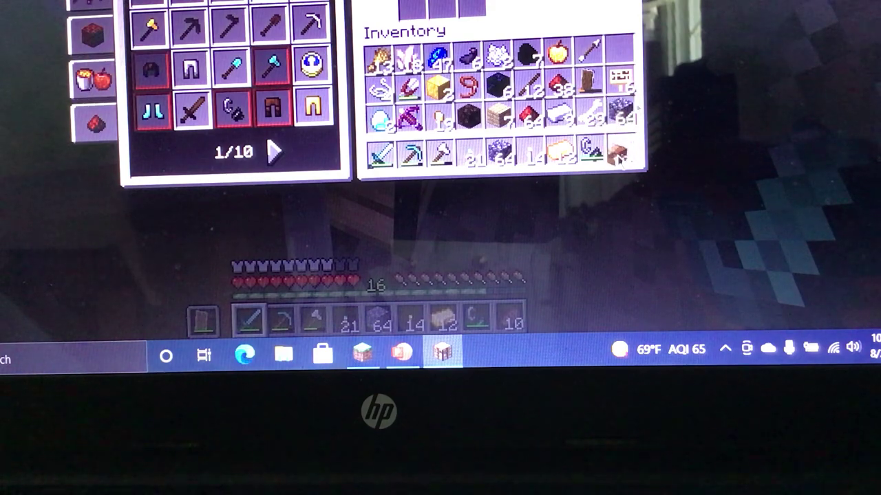
{"action": "key", "text": "e"}
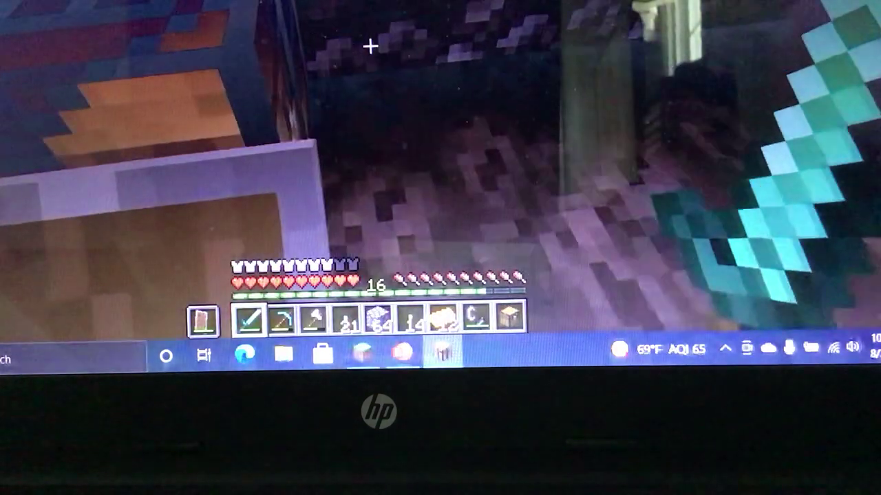
{"action": "scroll", "coordinate": [370, 46], "scroll_direction": "down", "scroll_amount": 4}
{"action": "scroll", "coordinate": [371, 46], "scroll_direction": "down", "scroll_amount": 4}
Step: Place the chest and store the gold block, birch planks and soul sand in it
{"action": "right_click", "coordinate": [370, 46]}
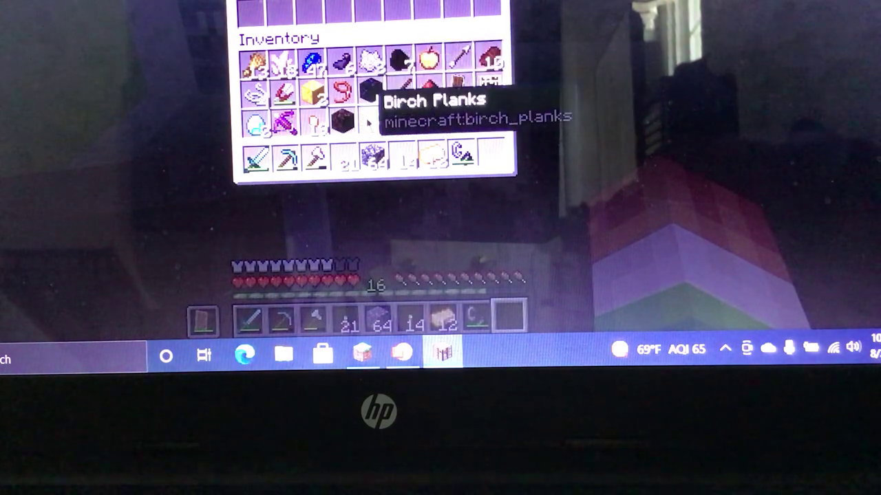
{"action": "left_click", "coordinate": [318, 93], "text": "shift"}
{"action": "left_click", "coordinate": [371, 124], "text": "shift"}
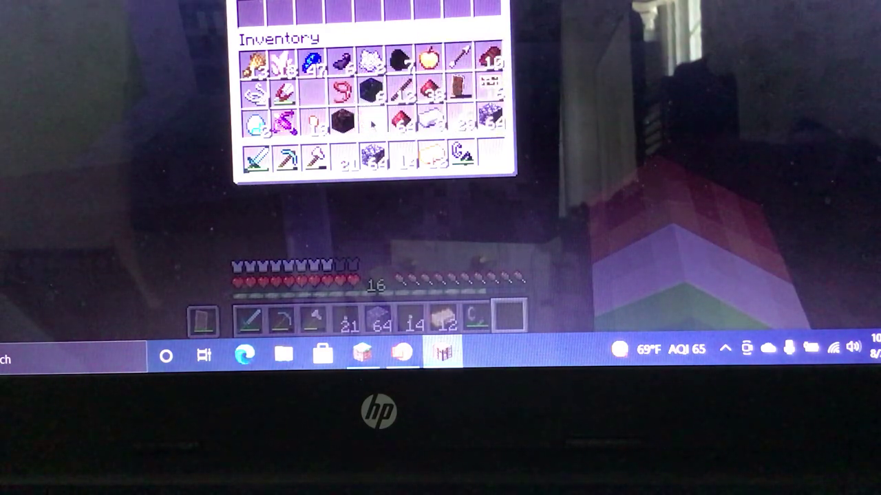
{"action": "left_click", "coordinate": [344, 122], "text": "shift"}
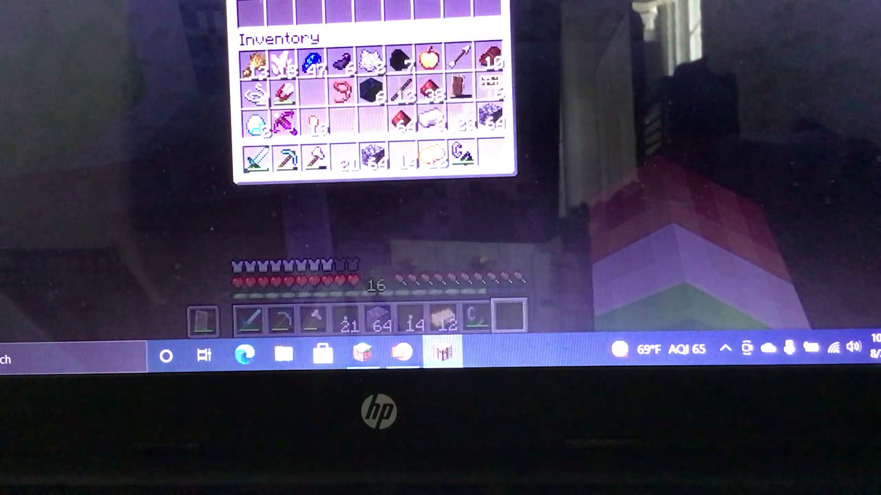
{"action": "key", "text": "e"}
{"action": "scroll", "coordinate": [370, 47], "scroll_direction": "up", "scroll_amount": 2}
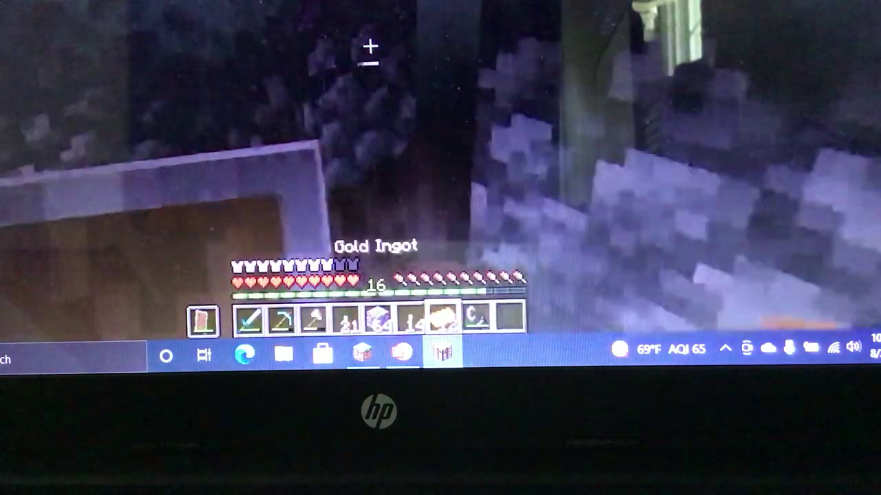
{"action": "scroll", "coordinate": [370, 46], "scroll_direction": "up", "scroll_amount": 2}
{"action": "scroll", "coordinate": [370, 46], "scroll_direction": "up", "scroll_amount": 1}
{"action": "scroll", "coordinate": [370, 46], "scroll_direction": "up", "scroll_amount": 1}
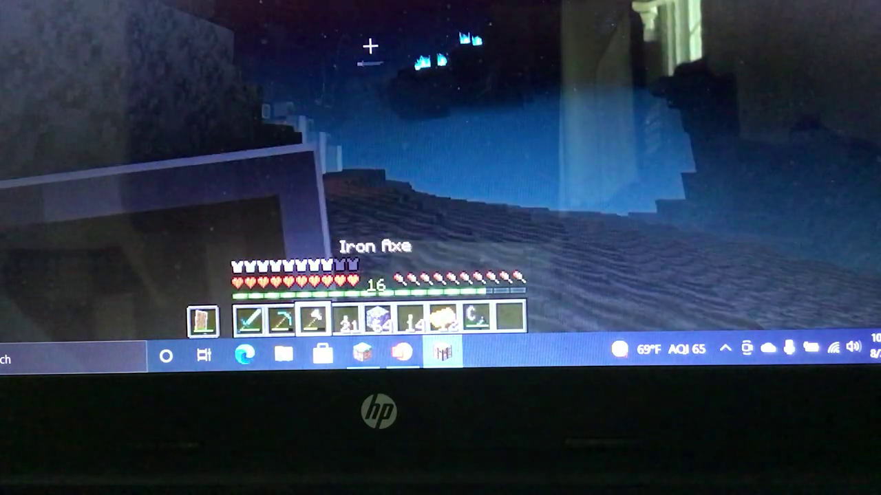
{"action": "scroll", "coordinate": [370, 46], "scroll_direction": "up", "scroll_amount": 1}
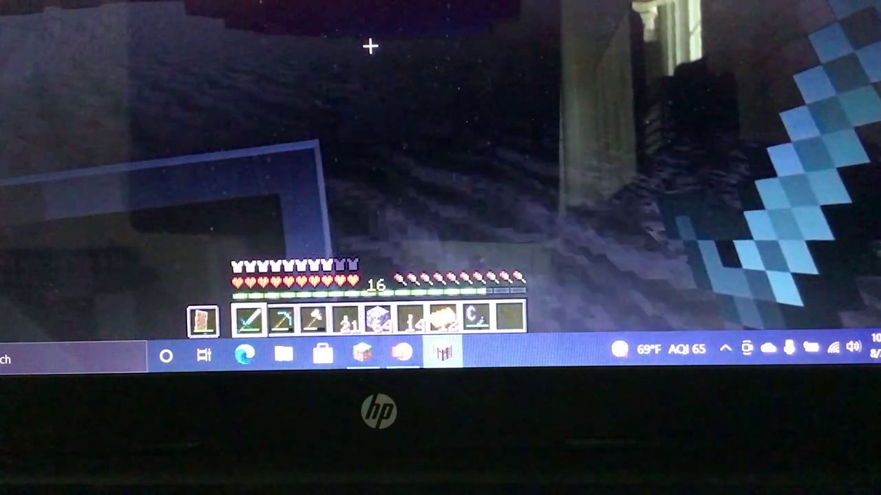
Step: Walk through the Nether valley, break the block ahead and collect its drop
{"action": "key", "text": "w"}
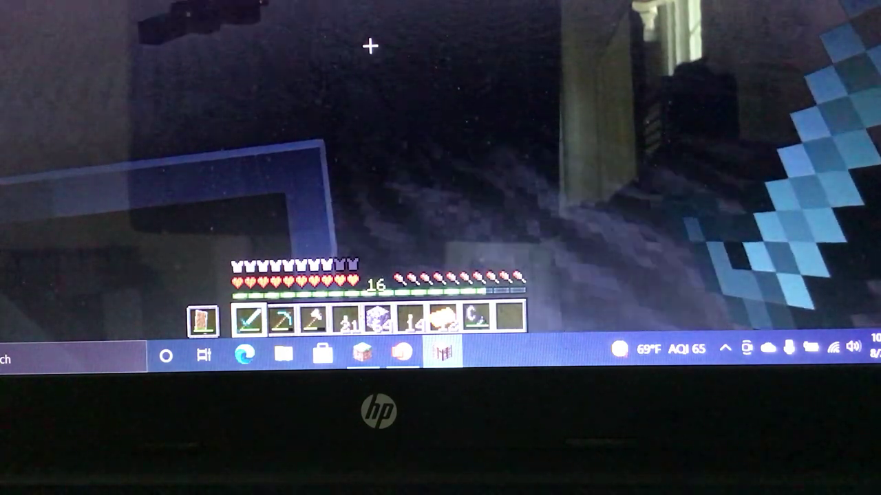
{"action": "left_click", "coordinate": [370, 46]}
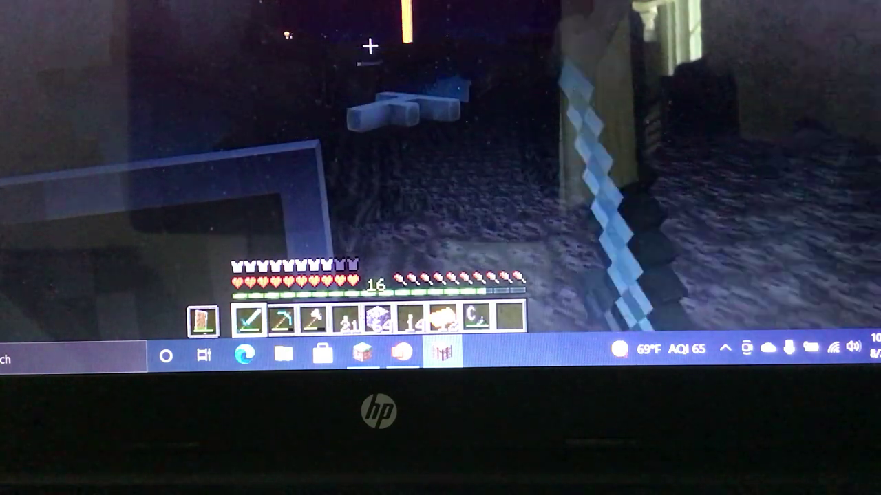
{"action": "left_click", "coordinate": [370, 46]}
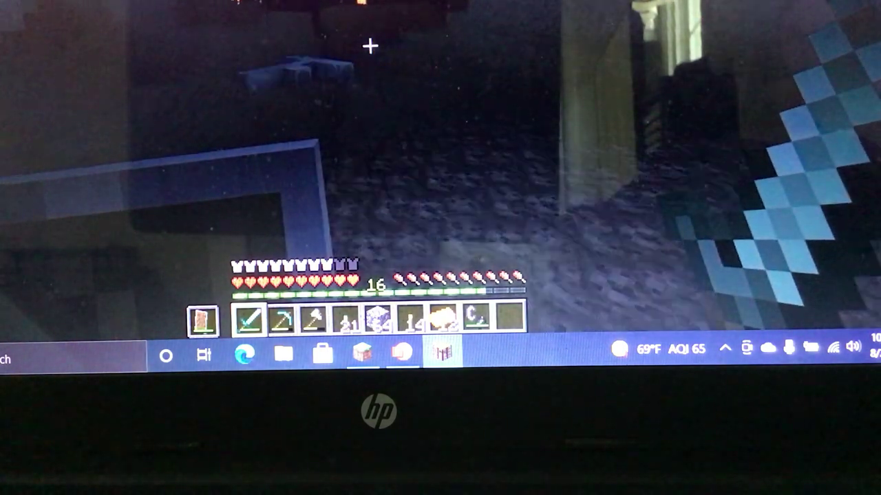
{"action": "key", "text": "w"}
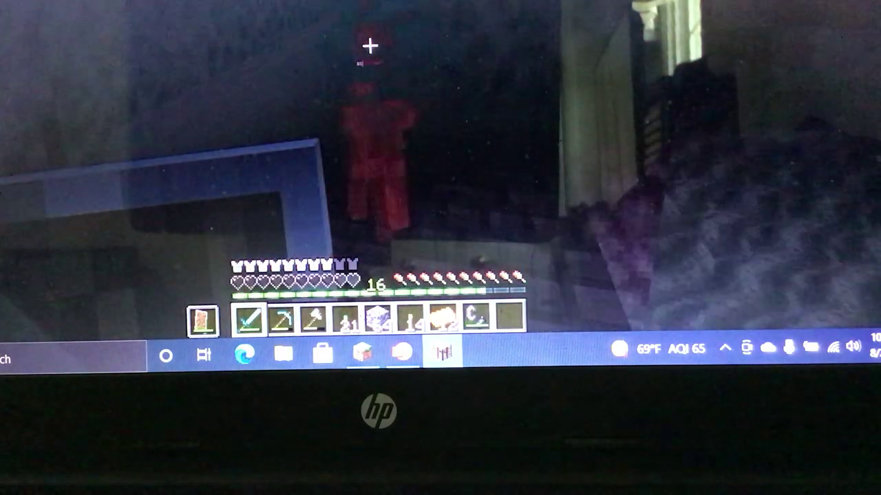
Step: Attack the red-tinted mob near the fallen bone, then check the inventory
{"action": "left_click", "coordinate": [370, 45]}
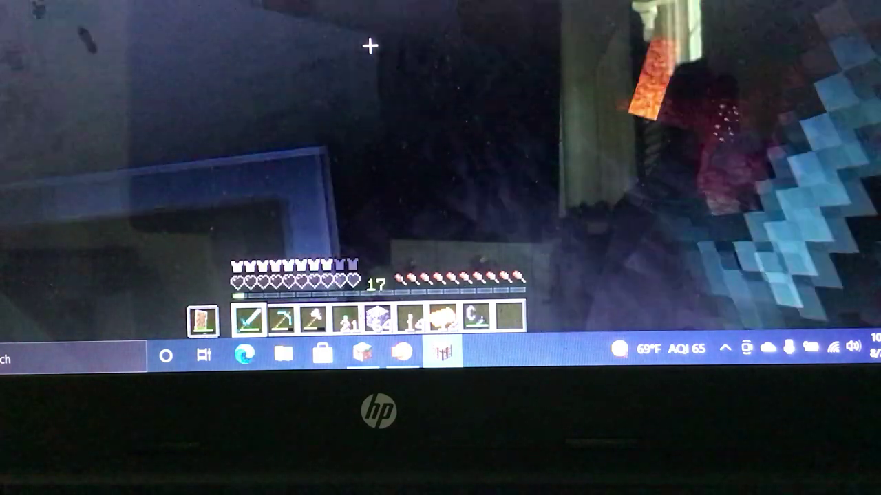
{"action": "left_click", "coordinate": [371, 45]}
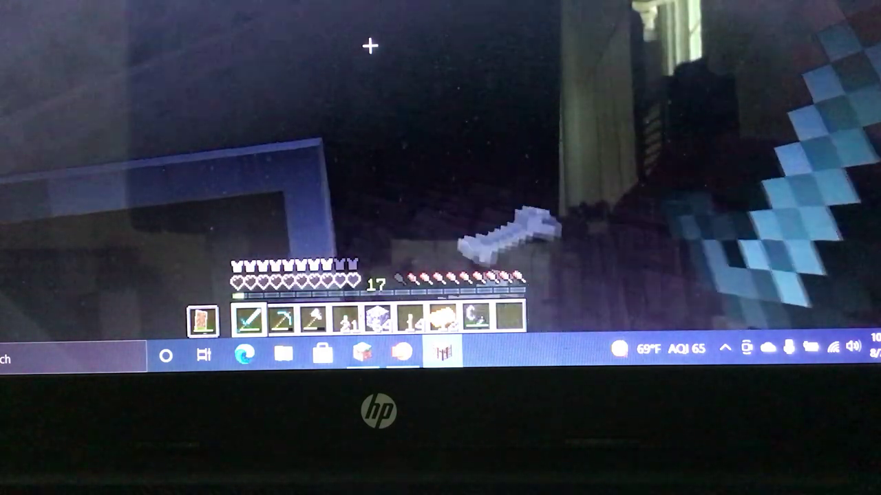
{"action": "left_click", "coordinate": [370, 45]}
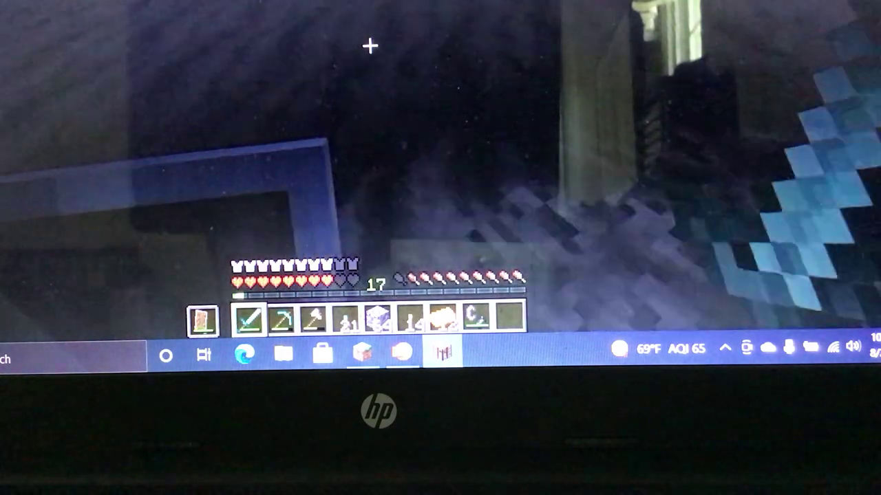
{"action": "key", "text": "e"}
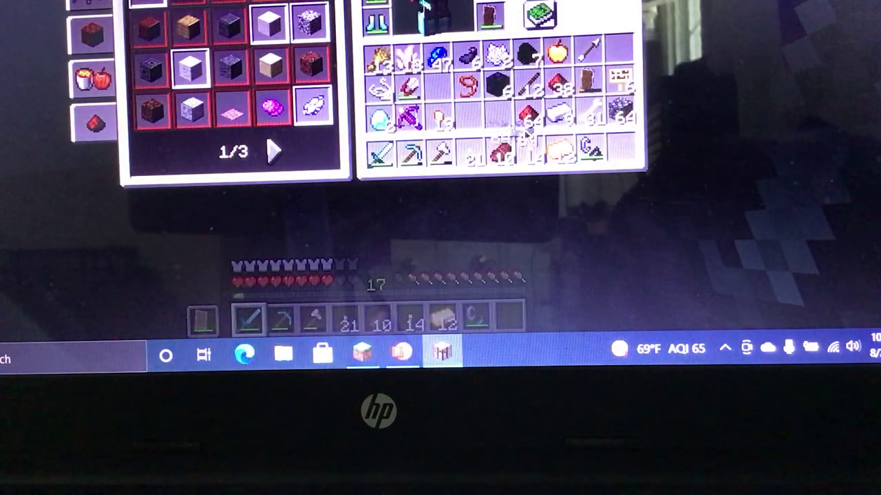
{"action": "key", "text": "e"}
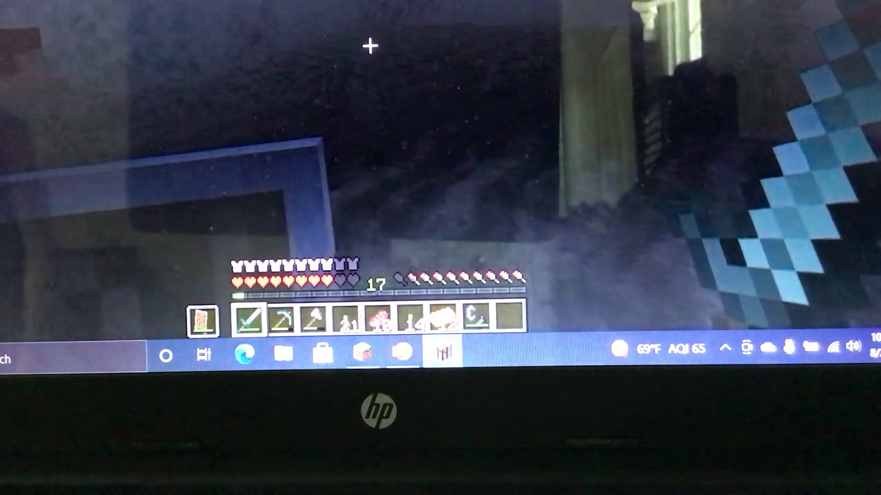
{"action": "scroll", "coordinate": [370, 46], "scroll_direction": "down", "scroll_amount": 3}
{"action": "scroll", "coordinate": [370, 46], "scroll_direction": "down", "scroll_amount": 1}
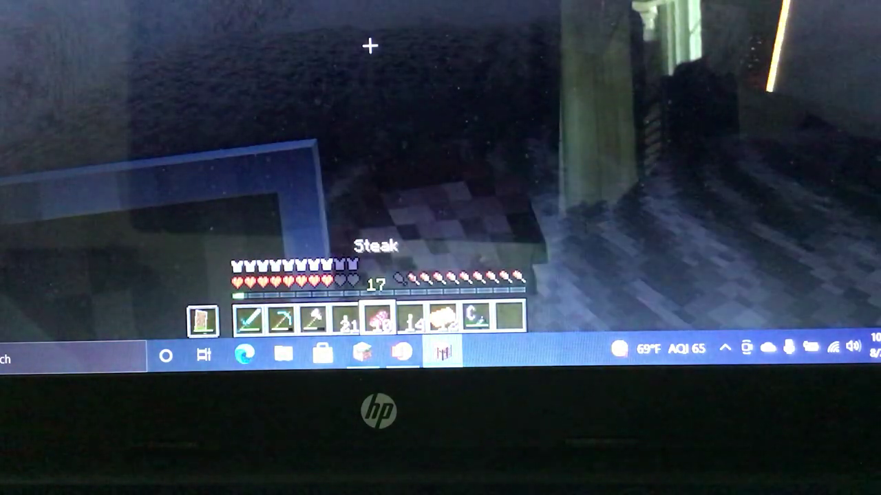
{"action": "scroll", "coordinate": [370, 46], "scroll_direction": "up", "scroll_amount": 2}
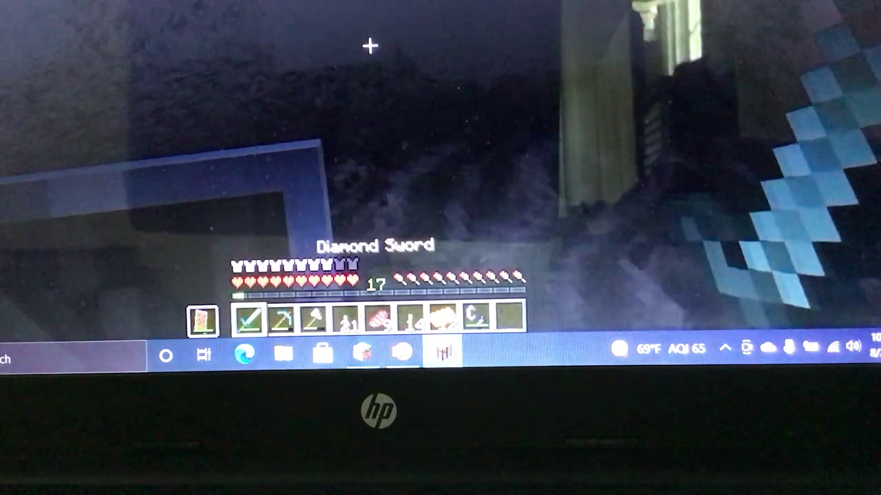
Step: Check the inventory again, strike the burning blaze twice and pause the game
{"action": "key", "text": "e"}
{"action": "key", "text": "e"}
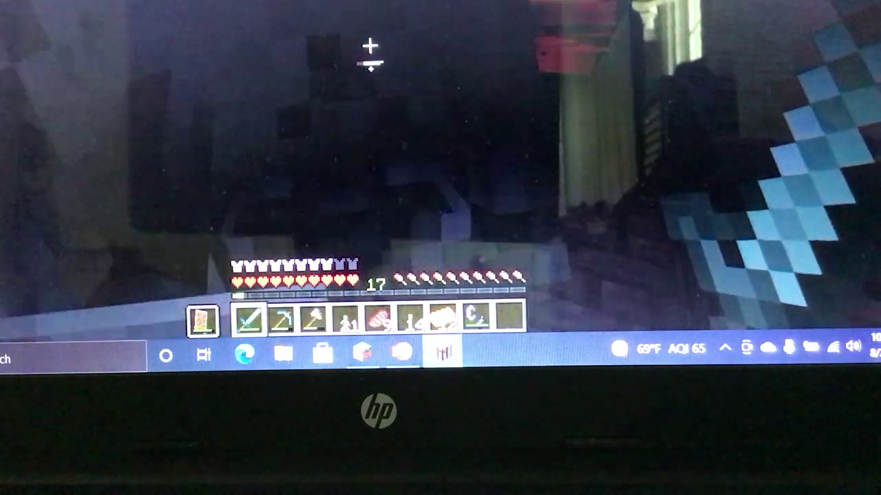
{"action": "left_click", "coordinate": [369, 45]}
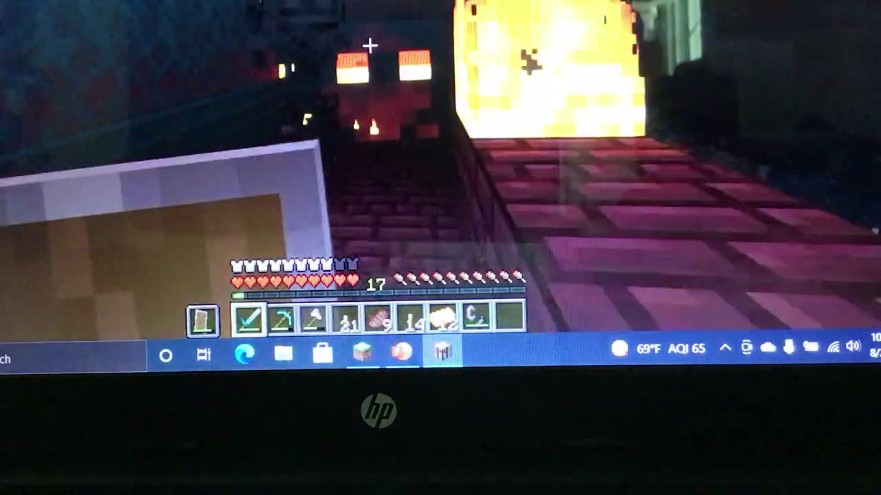
{"action": "left_click", "coordinate": [369, 45]}
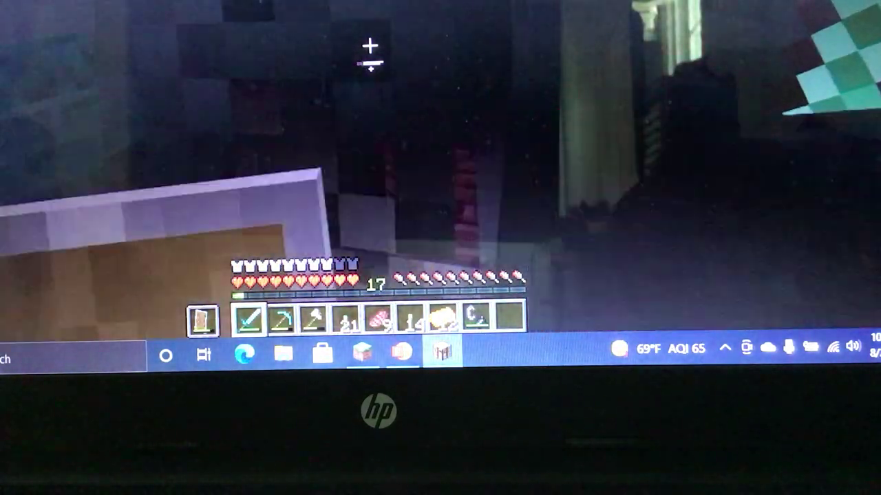
{"action": "key", "text": "Escape"}
Step: Open and close the game options, returning to play
{"action": "left_click", "coordinate": [329, 62]}
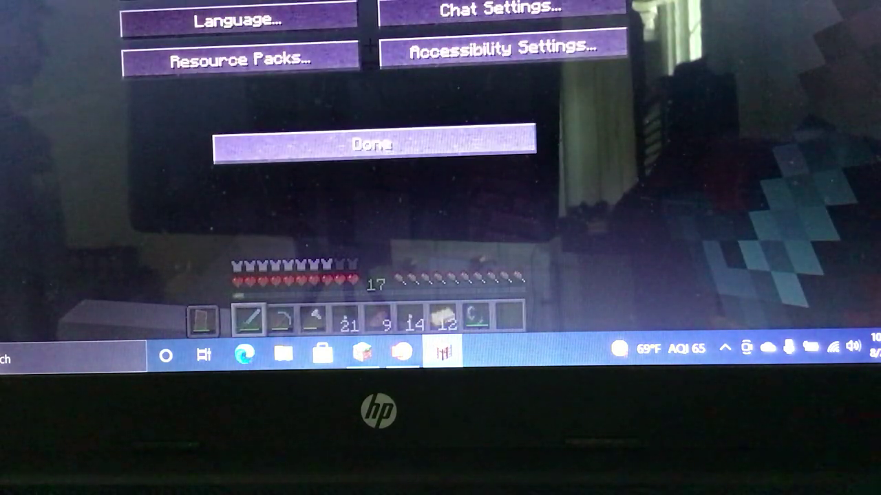
{"action": "left_click", "coordinate": [374, 144]}
{"action": "key", "text": "Escape"}
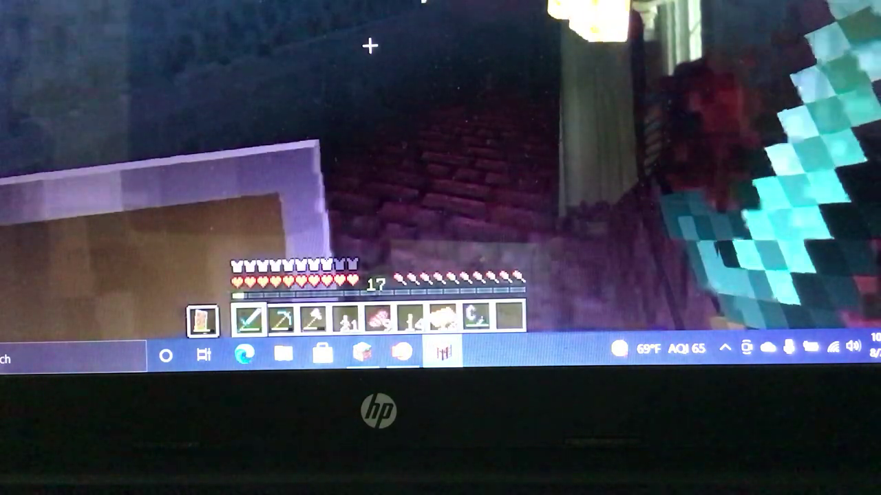
{"action": "key", "text": "Escape"}
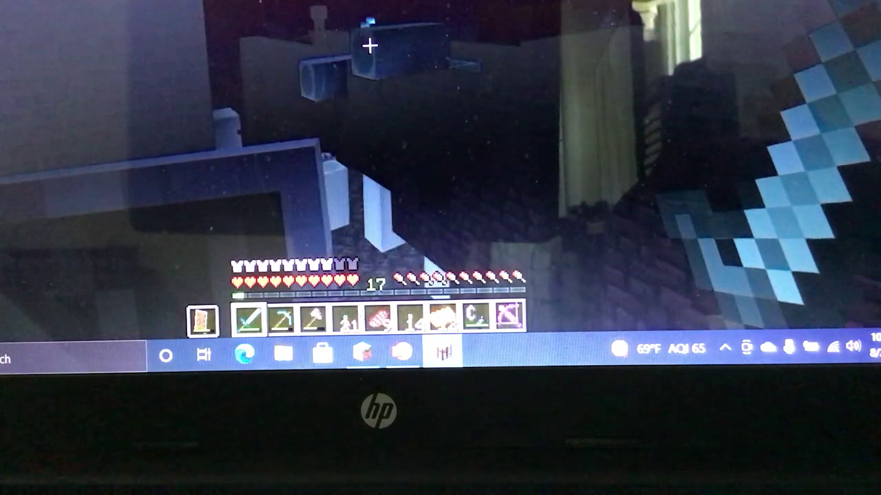
{"action": "scroll", "coordinate": [370, 45], "scroll_direction": "down", "scroll_amount": 2}
{"action": "scroll", "coordinate": [370, 46], "scroll_direction": "down", "scroll_amount": 4}
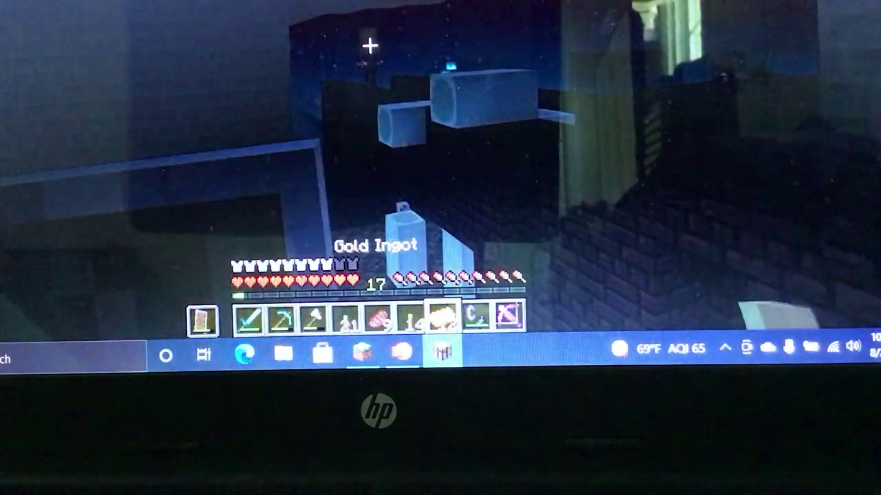
{"action": "scroll", "coordinate": [369, 45], "scroll_direction": "down", "scroll_amount": 1}
{"action": "scroll", "coordinate": [369, 45], "scroll_direction": "down", "scroll_amount": 1}
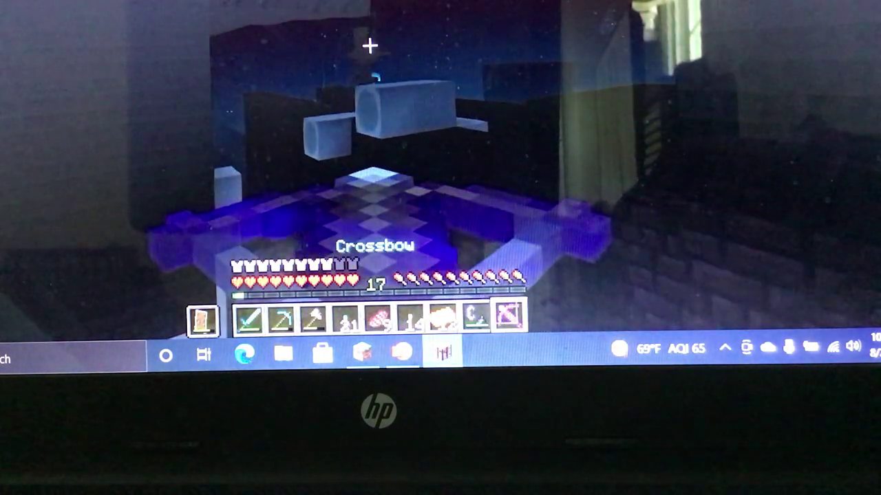
Step: Fire the crossbow to earn Ol' Betsy and Take Aim, viewing it in third person
{"action": "right_click", "coordinate": [370, 45]}
{"action": "scroll", "coordinate": [370, 46], "scroll_direction": "up", "scroll_amount": 1}
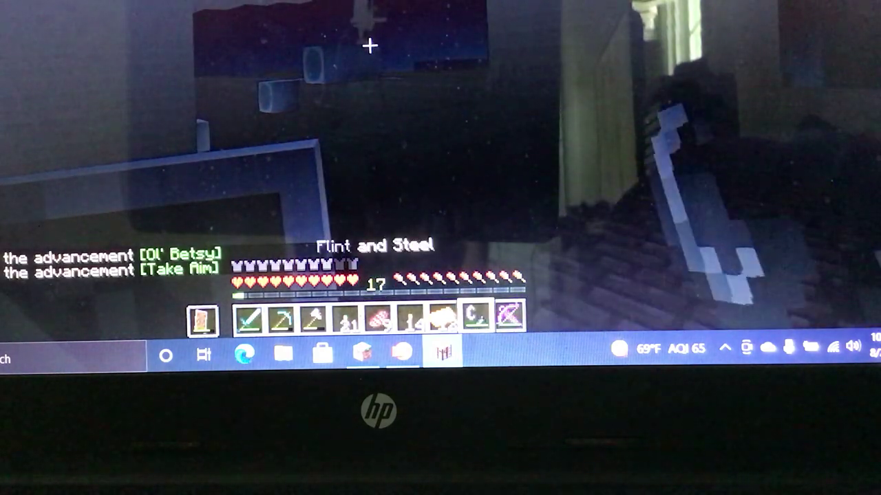
{"action": "scroll", "coordinate": [369, 45], "scroll_direction": "up", "scroll_amount": 2}
{"action": "scroll", "coordinate": [369, 45], "scroll_direction": "up", "scroll_amount": 3}
{"action": "scroll", "coordinate": [369, 45], "scroll_direction": "up", "scroll_amount": 2}
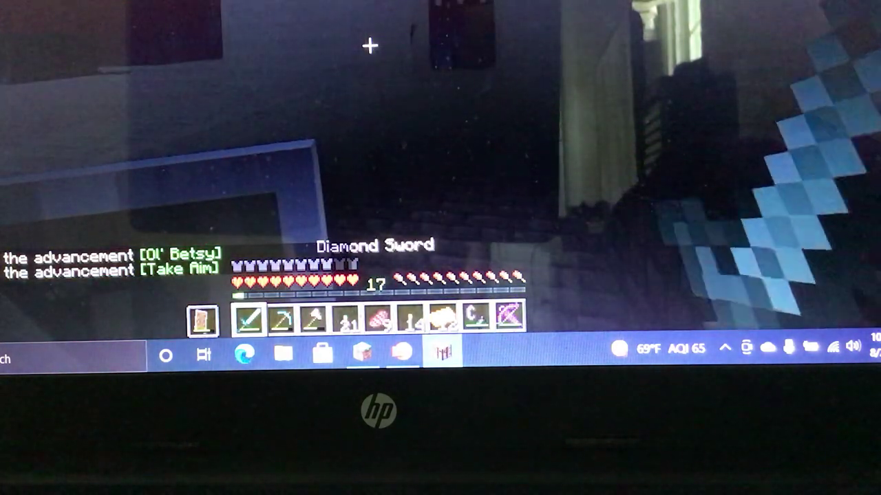
{"action": "key", "text": "F5"}
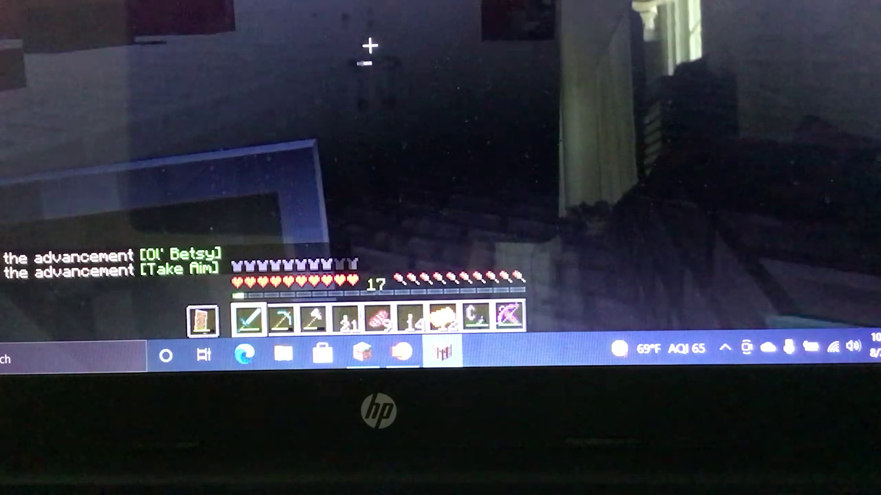
{"action": "key", "text": "F5"}
{"action": "key", "text": "F5"}
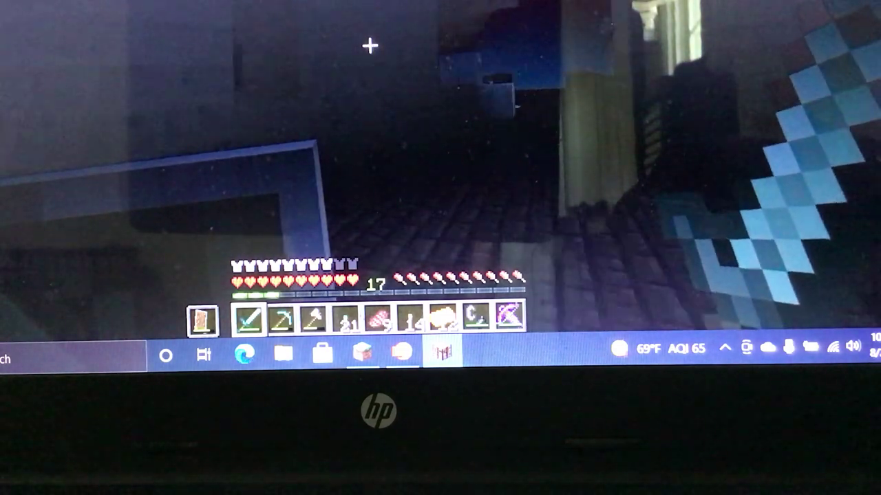
{"action": "key", "text": "e"}
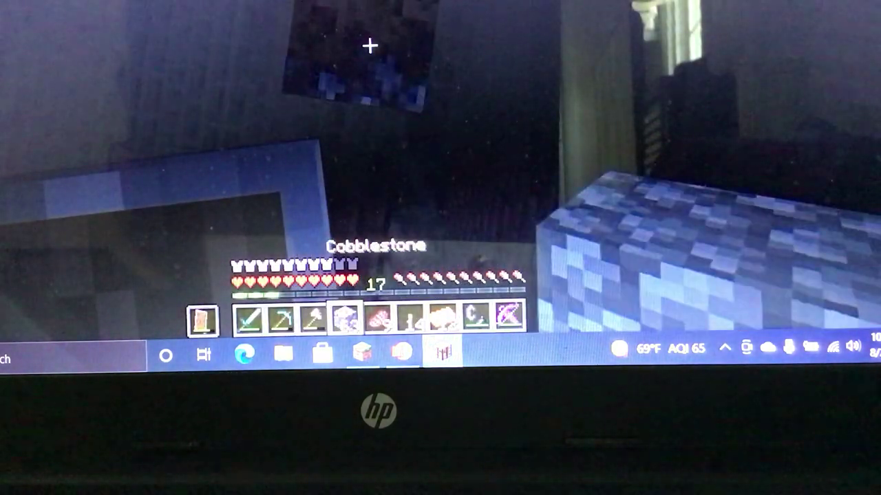
Step: Break the block ahead and strike the blaze hovering over the lava twice
{"action": "left_click", "coordinate": [370, 45]}
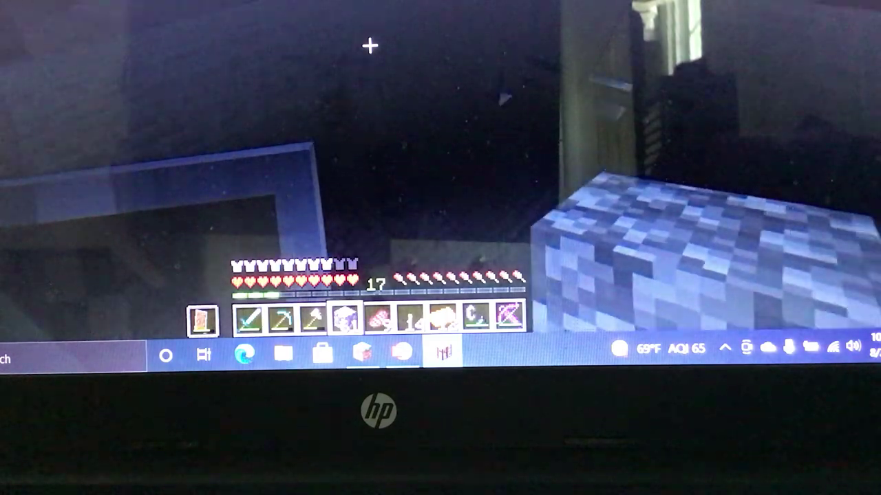
{"action": "scroll", "coordinate": [370, 45], "scroll_direction": "up", "scroll_amount": 3}
{"action": "scroll", "coordinate": [370, 46], "scroll_direction": "down", "scroll_amount": 1}
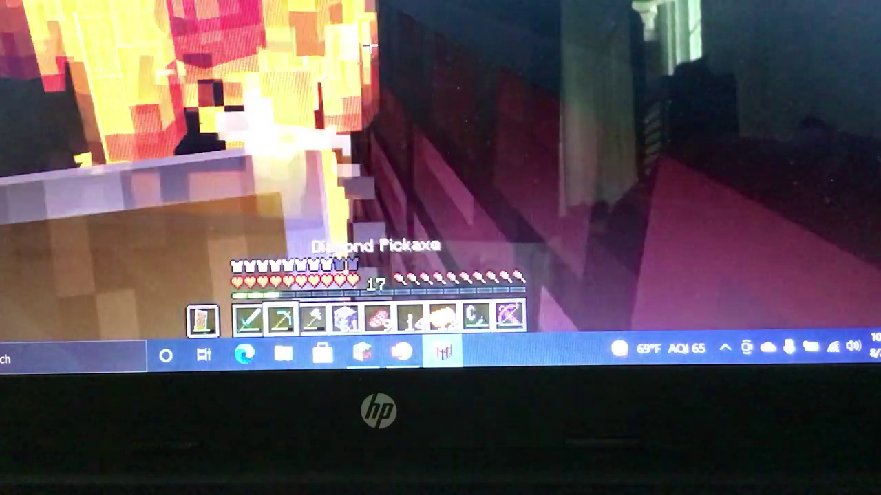
{"action": "scroll", "coordinate": [369, 46], "scroll_direction": "up", "scroll_amount": 1}
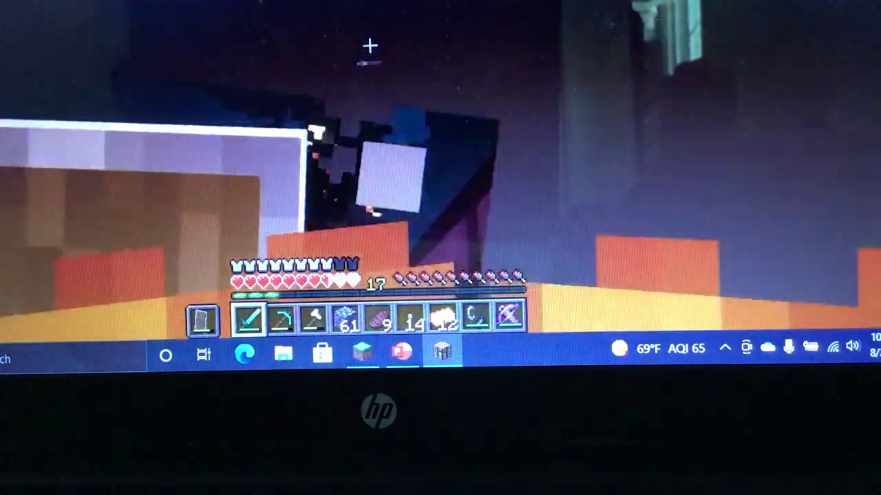
{"action": "left_click", "coordinate": [369, 46]}
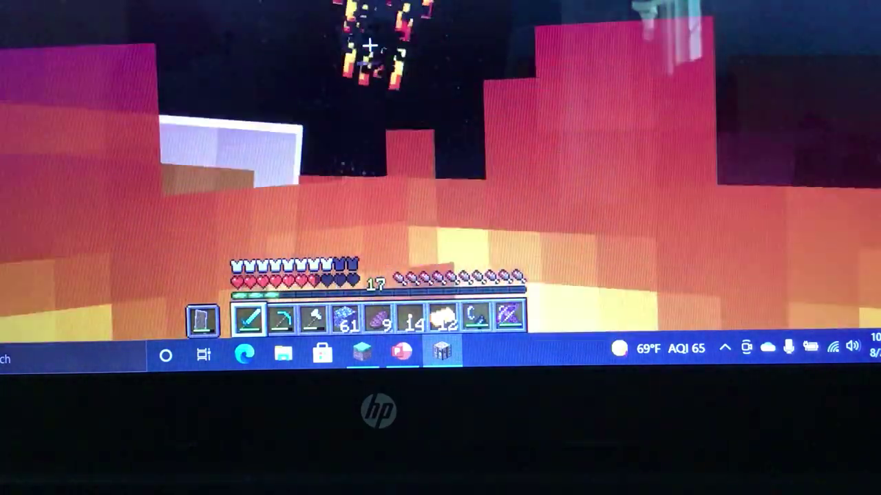
{"action": "left_click", "coordinate": [369, 46]}
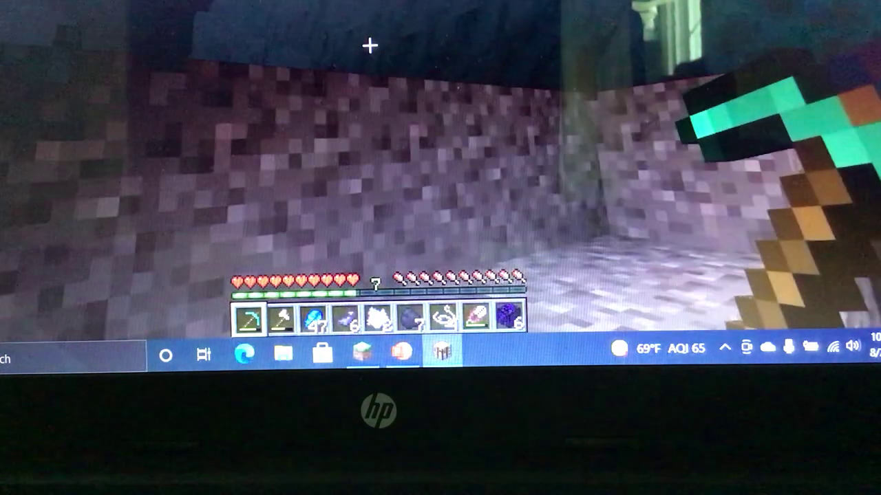
Step: Equip the chestplate and move the diamond sword and pickaxe into the hotbar
{"action": "key", "text": "e"}
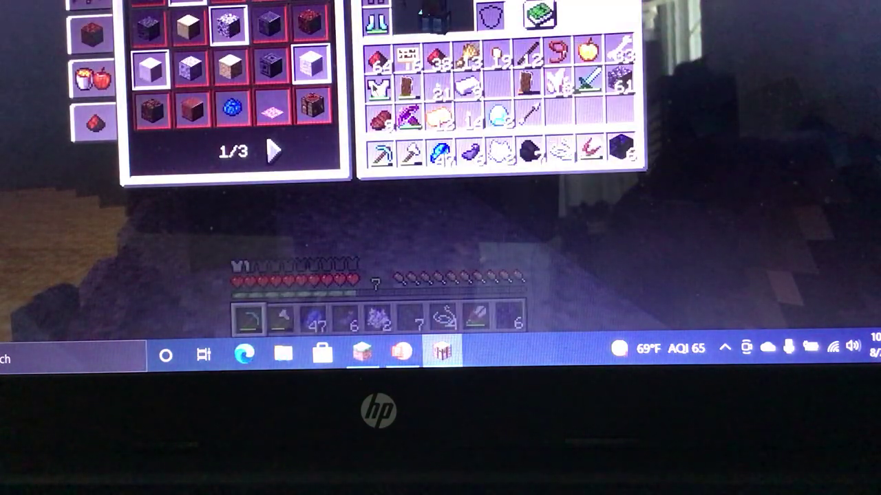
{"action": "left_click", "coordinate": [377, 88], "text": "shift"}
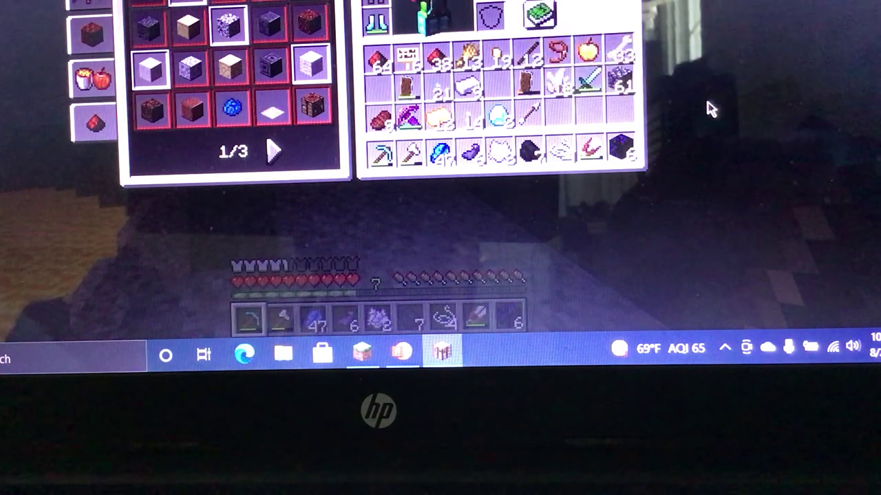
{"action": "key", "text": "1"}
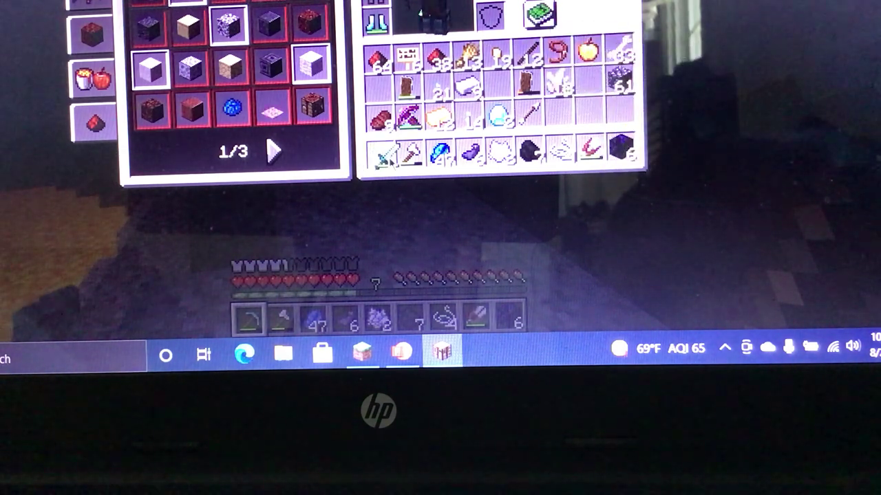
{"action": "left_click", "coordinate": [377, 88]}
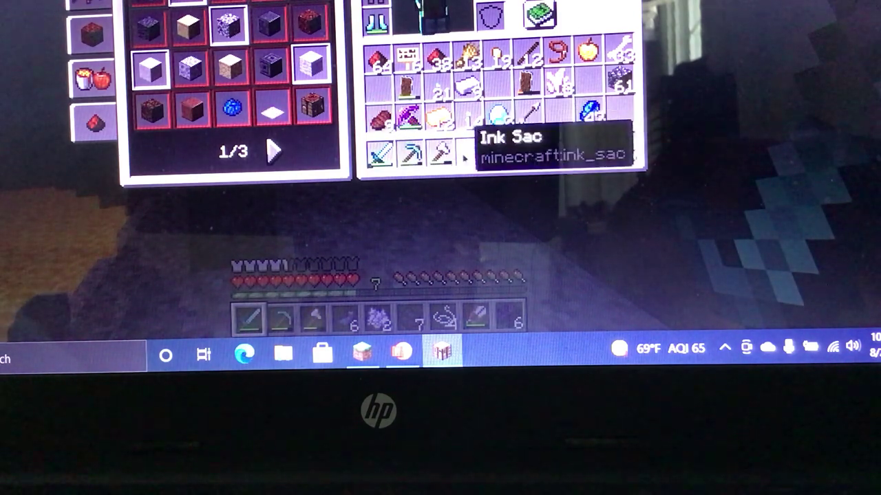
{"action": "key", "text": "5"}
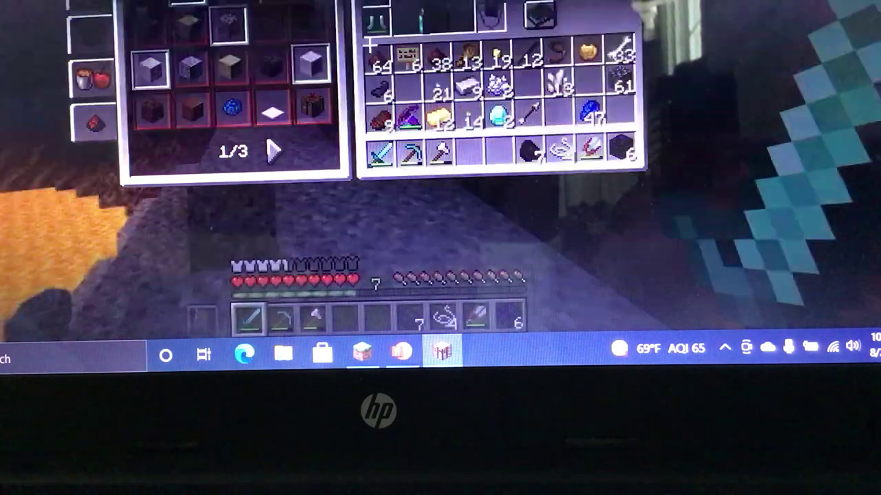
{"action": "key", "text": "Escape"}
{"action": "key", "text": "Escape"}
Step: Open the game options and close them to resume playing
{"action": "left_click", "coordinate": [304, 60]}
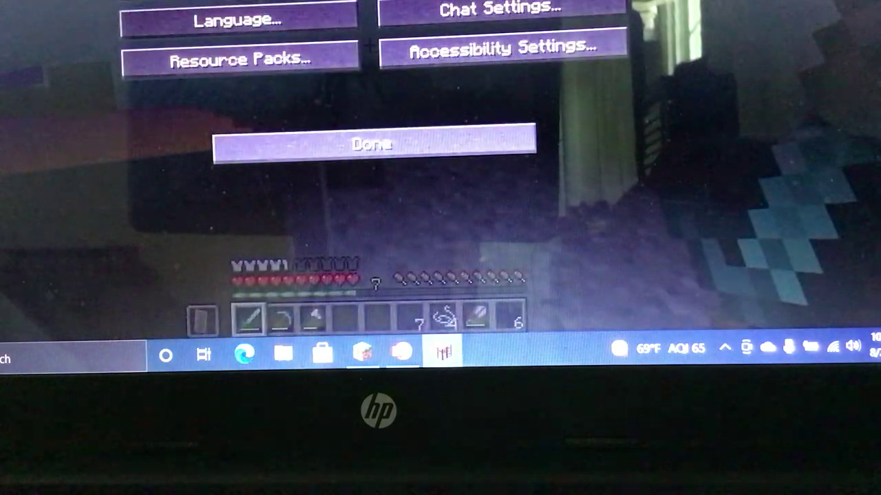
{"action": "left_click", "coordinate": [374, 143]}
{"action": "key", "text": "Escape"}
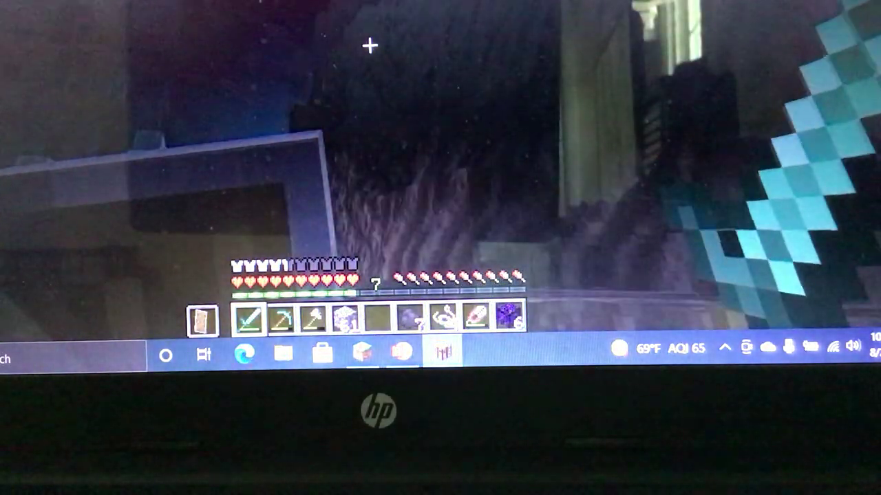
Step: Select the cobblestone and place five blocks to extend a path over the lava
{"action": "key", "text": "3"}
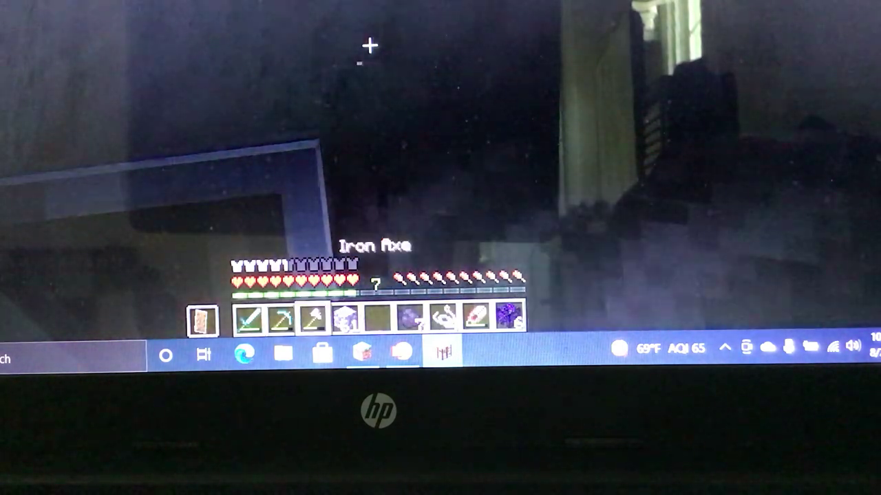
{"action": "key", "text": "4"}
{"action": "key", "text": "e"}
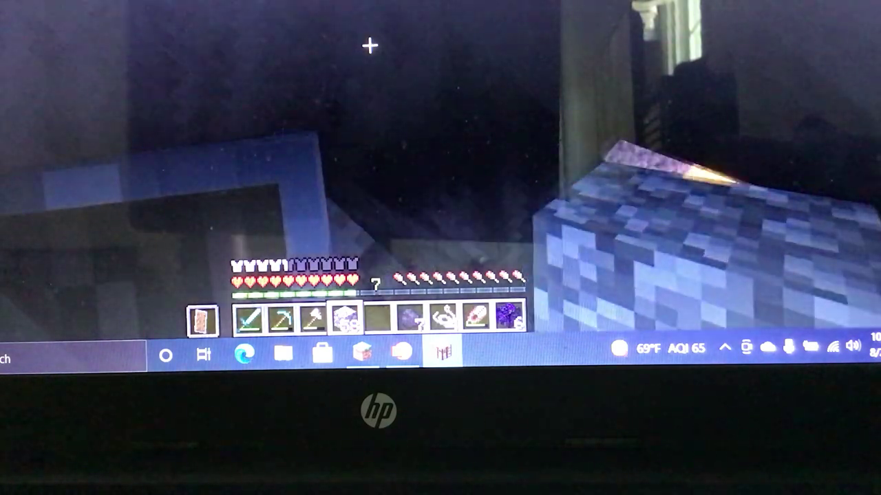
{"action": "right_click", "coordinate": [369, 45]}
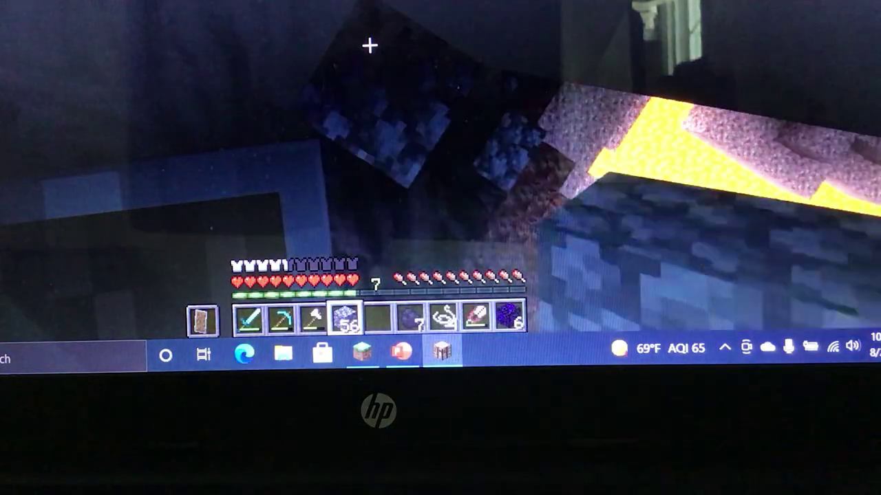
{"action": "right_click", "coordinate": [369, 45]}
{"action": "right_click", "coordinate": [370, 45]}
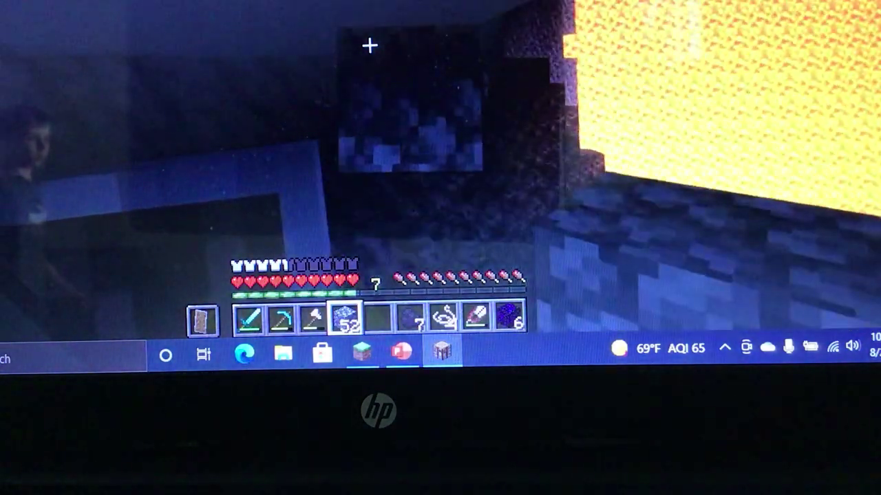
{"action": "right_click", "coordinate": [369, 45]}
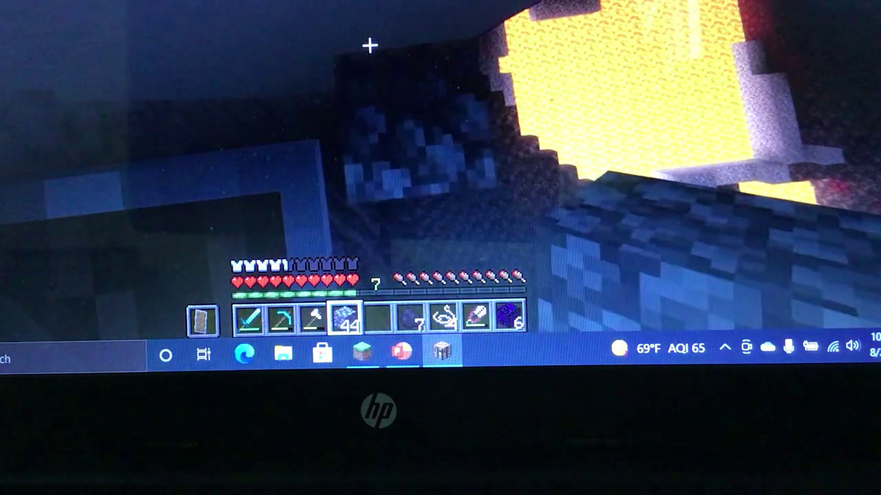
{"action": "right_click", "coordinate": [370, 46]}
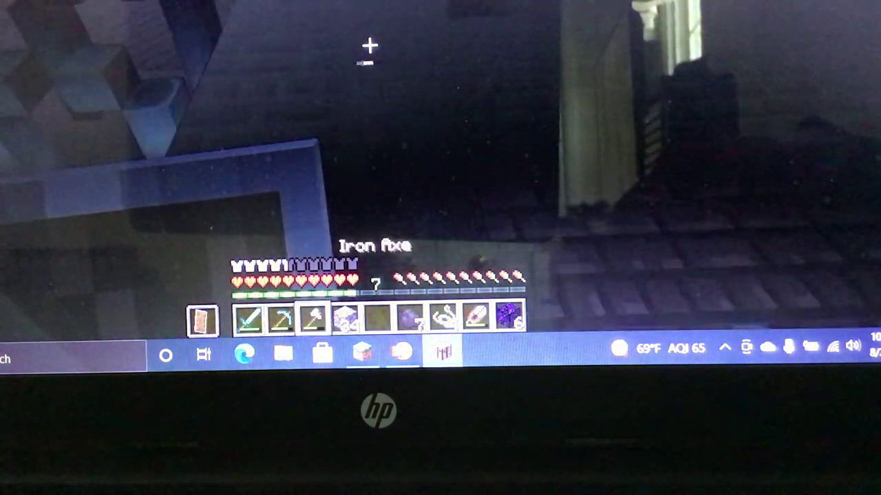
{"action": "left_click", "coordinate": [370, 45]}
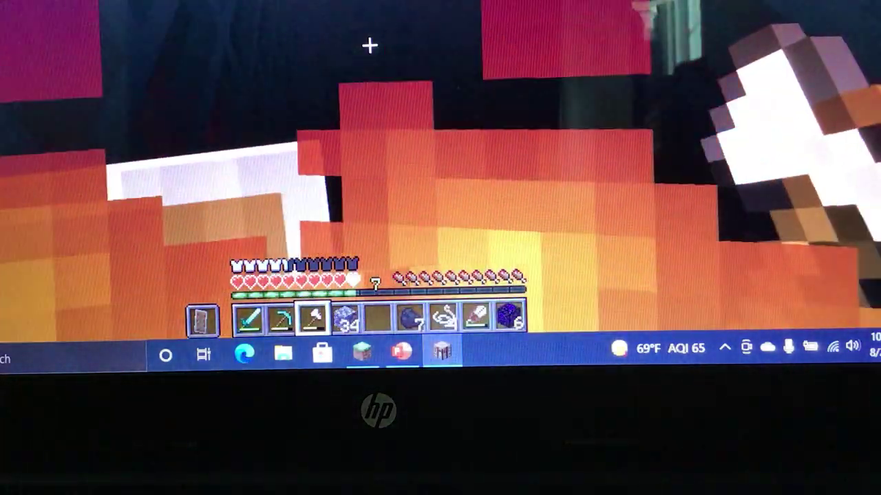
Step: Select the diamond sword and move an inventory item into the empty hotbar slot
{"action": "key", "text": "1"}
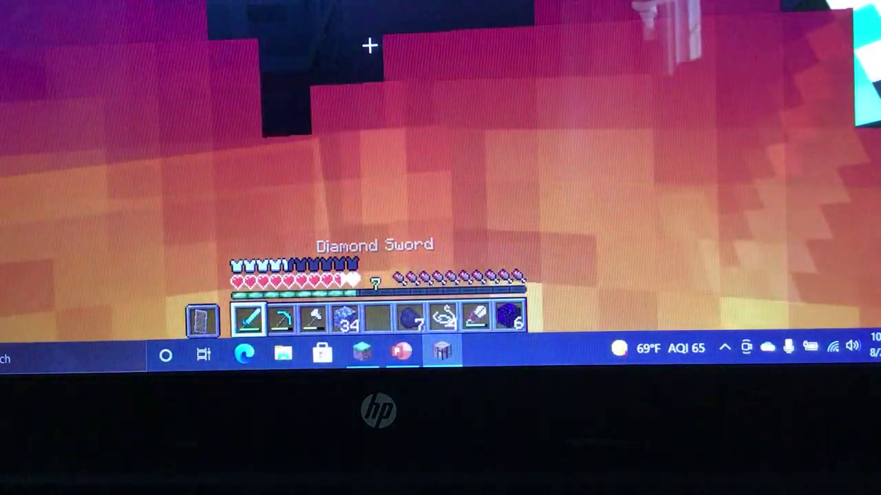
{"action": "key", "text": "e"}
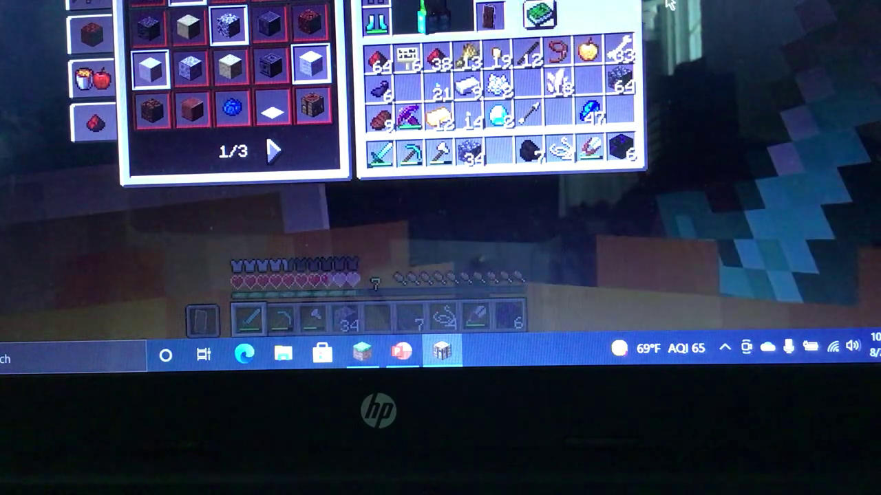
{"action": "left_click", "coordinate": [513, 157]}
{"action": "key", "text": "e"}
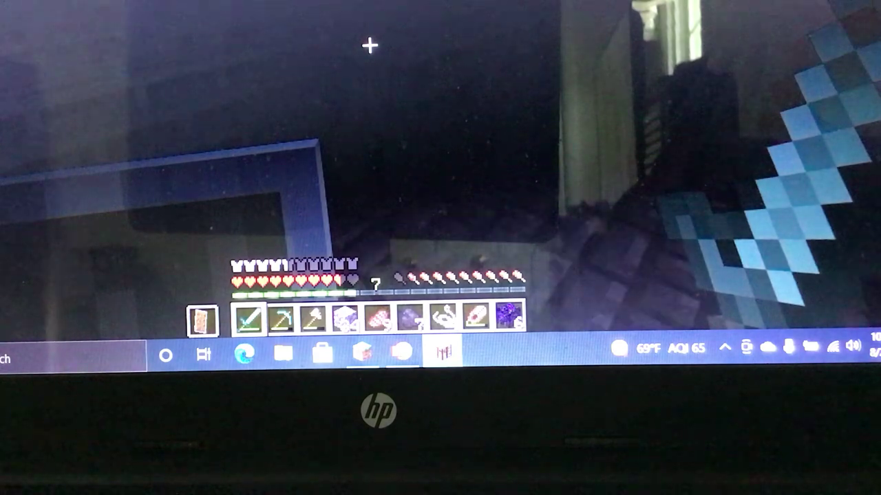
Step: Take the iron axe, walk back along the dark fortress corridor and climb out of the lava
{"action": "key", "text": "3"}
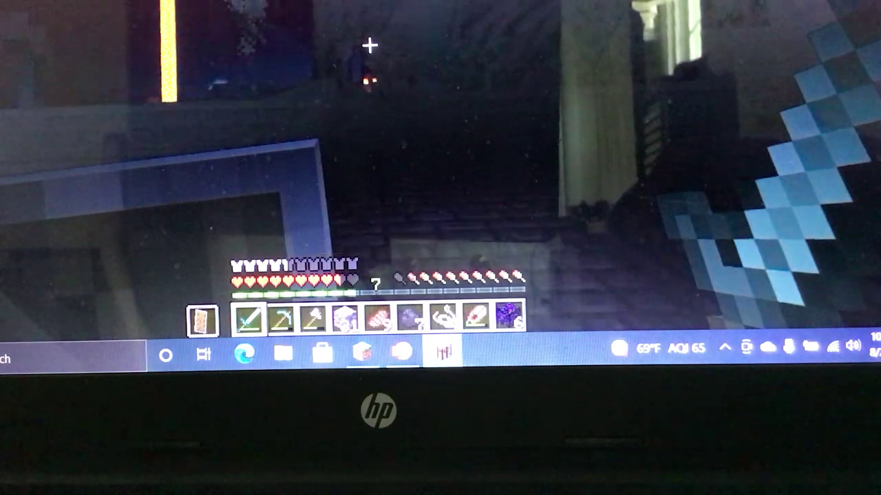
{"action": "key", "text": "w"}
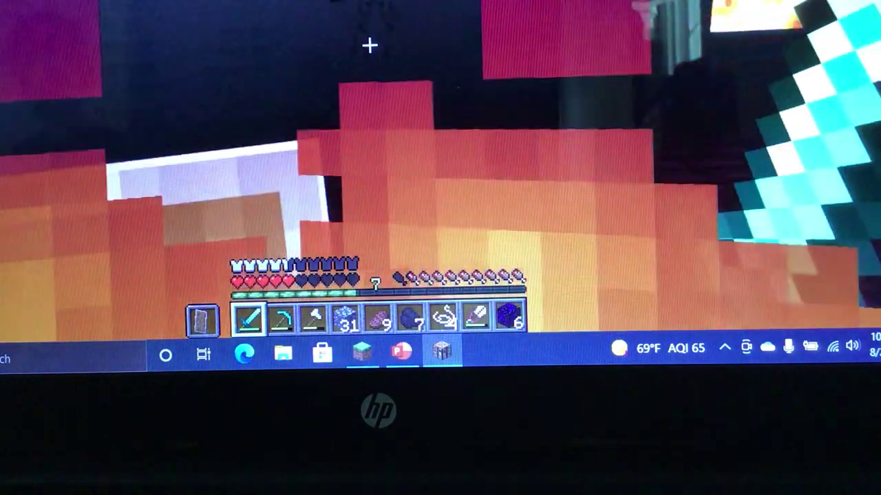
{"action": "key", "text": "w"}
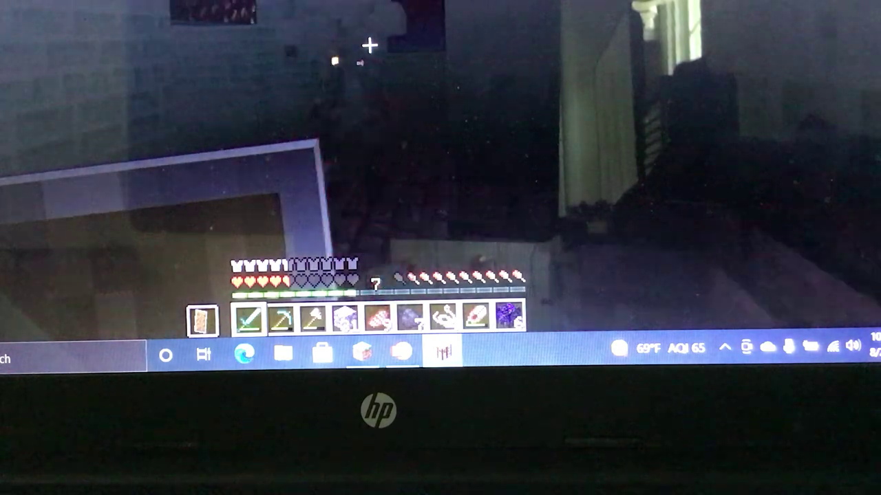
Step: Strike the blaze ahead three times, then pause the game
{"action": "left_click", "coordinate": [369, 45]}
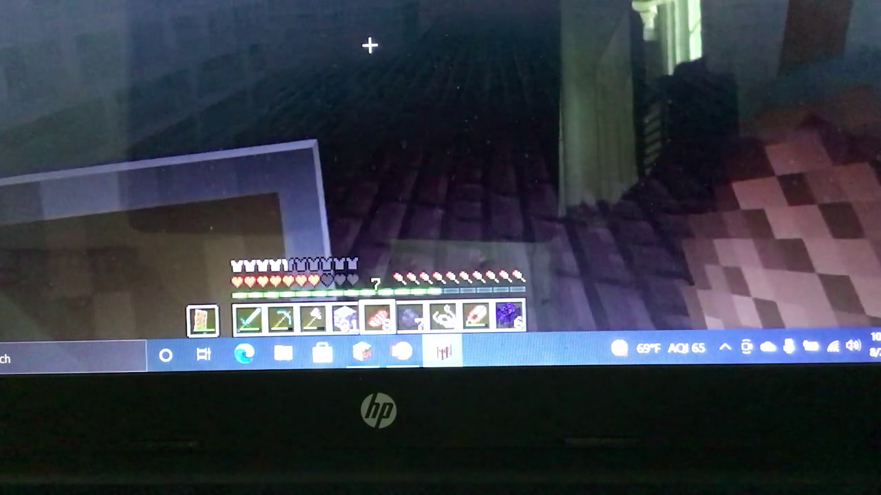
{"action": "key", "text": "Escape"}
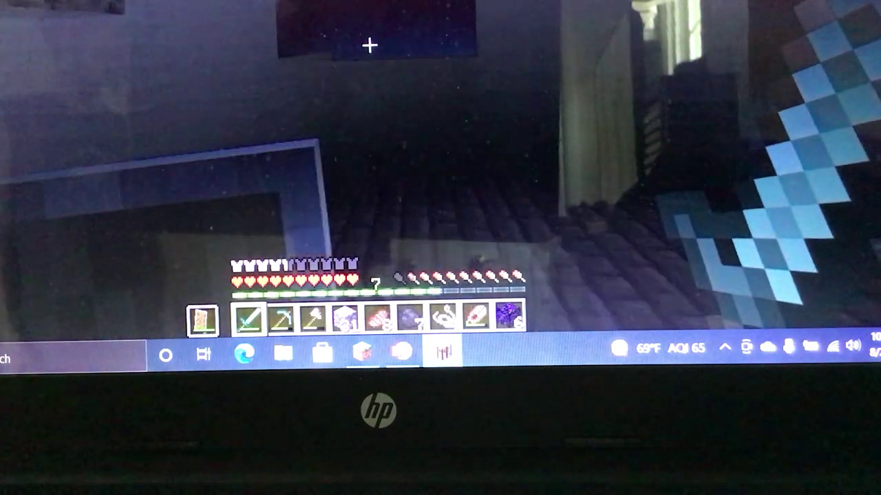
{"action": "left_click", "coordinate": [370, 45]}
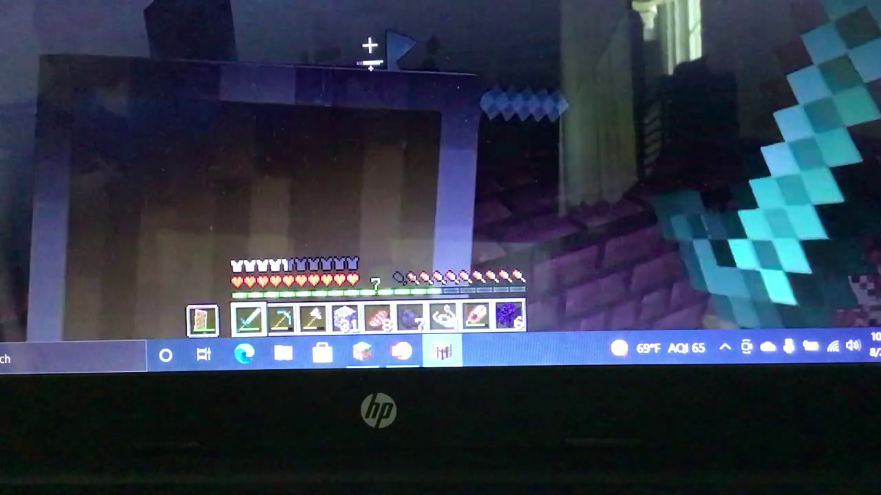
{"action": "left_click", "coordinate": [369, 46]}
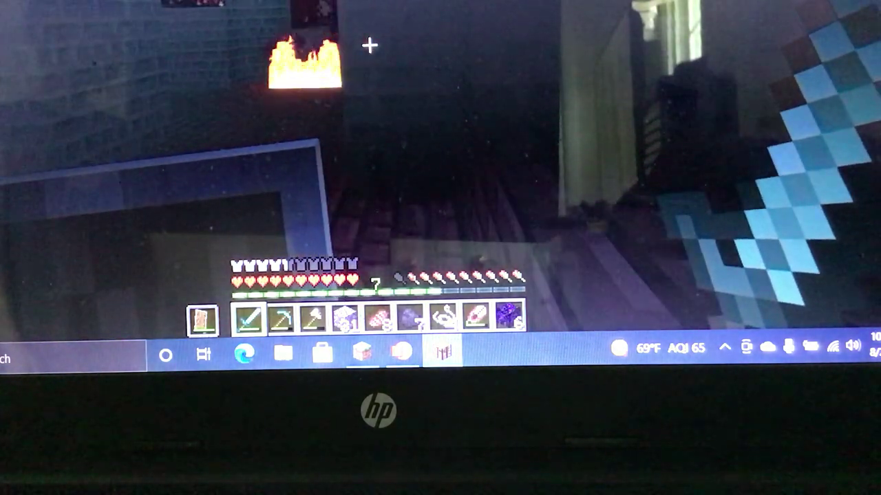
{"action": "key", "text": "Escape"}
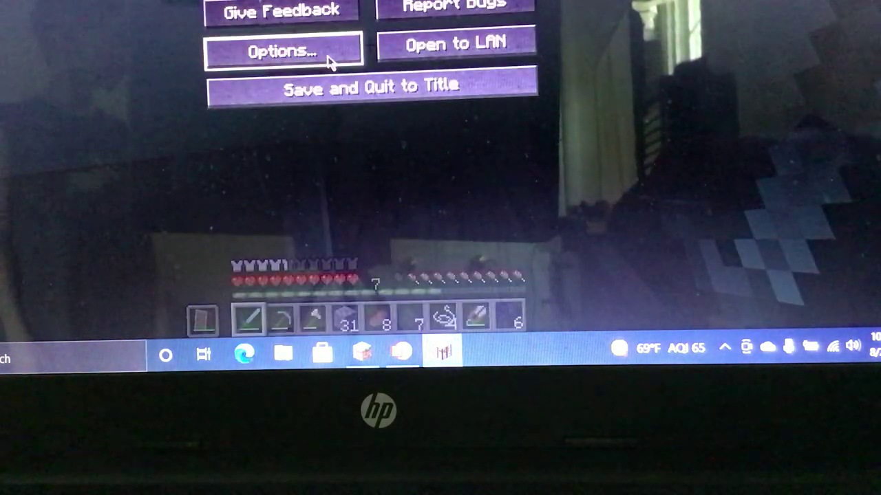
Step: Look over the Options screen, return to the pause menu and resume play beside the lava
{"action": "left_click", "coordinate": [330, 63]}
{"action": "key", "text": "Escape"}
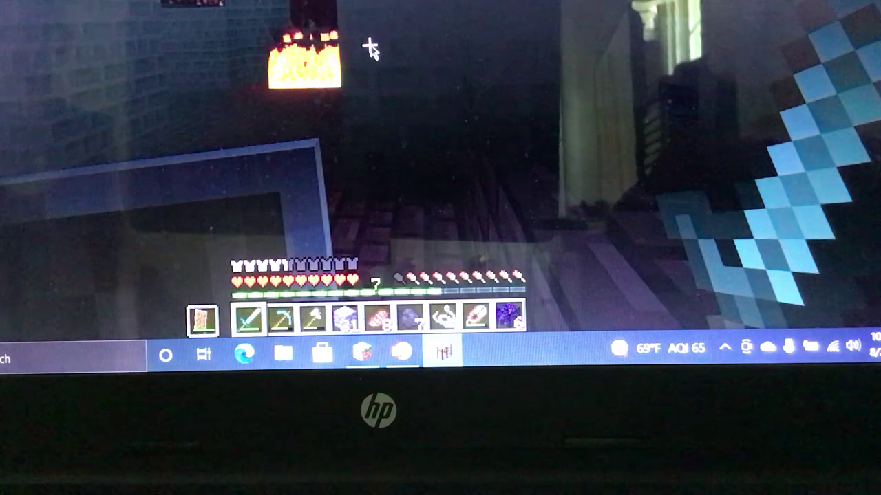
{"action": "key", "text": "Escape"}
{"action": "left_click", "coordinate": [307, 55]}
{"action": "key", "text": "Escape"}
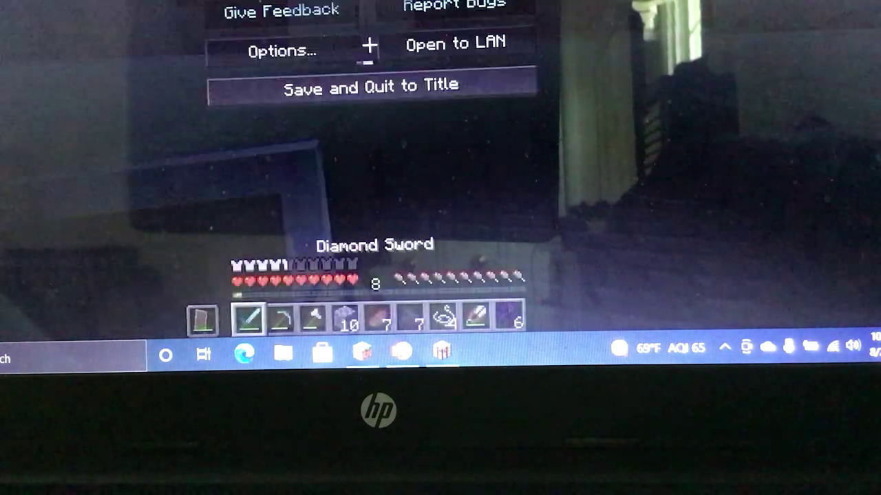
{"action": "key", "text": "Escape"}
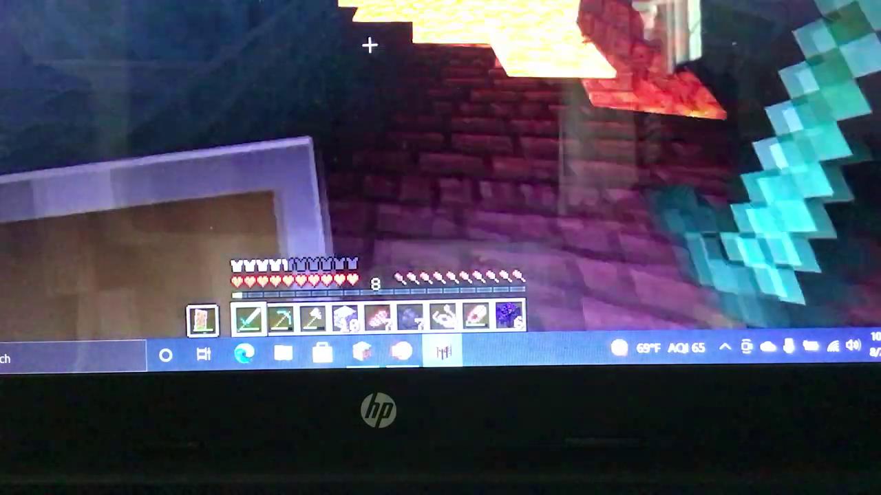
{"action": "scroll", "coordinate": [369, 45], "scroll_direction": "down", "scroll_amount": 2}
{"action": "scroll", "coordinate": [370, 46], "scroll_direction": "down", "scroll_amount": 1}
Step: Lay six cobblestone blocks as a path over the lava toward the nether bricks
{"action": "right_click", "coordinate": [370, 46]}
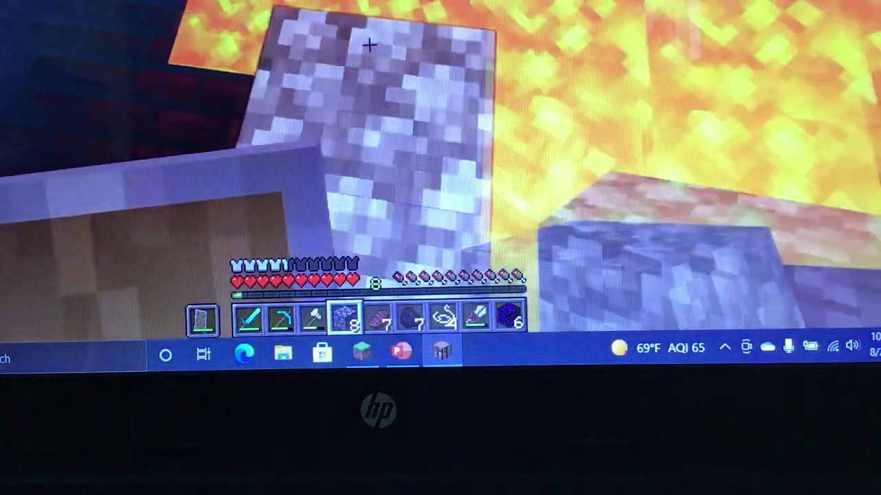
{"action": "right_click", "coordinate": [369, 45]}
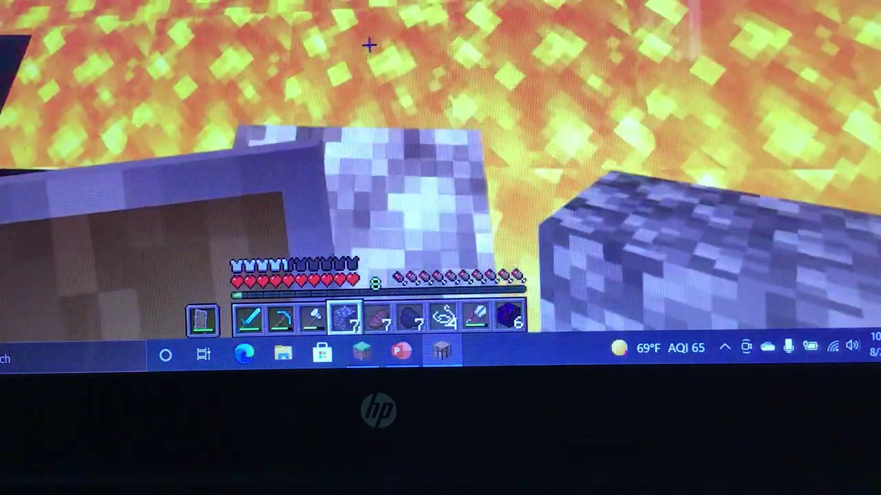
{"action": "right_click", "coordinate": [369, 46]}
{"action": "right_click", "coordinate": [369, 46]}
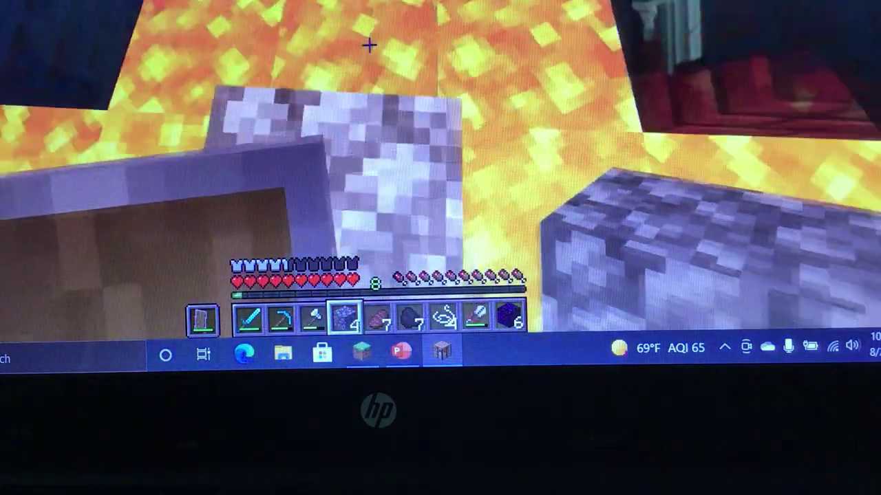
{"action": "right_click", "coordinate": [370, 45]}
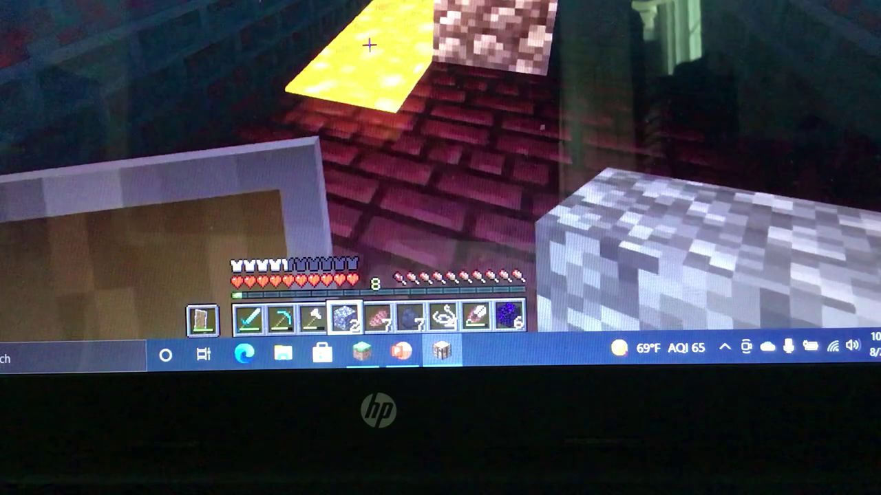
{"action": "right_click", "coordinate": [370, 45]}
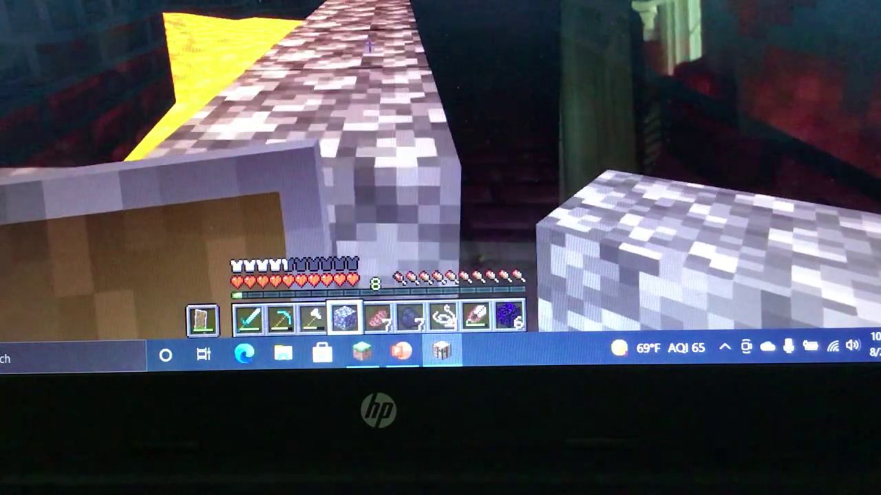
Step: Break the cobblestone in front, then hit the corridor mob twice with the diamond sword
{"action": "left_click", "coordinate": [369, 45]}
{"action": "key", "text": "1"}
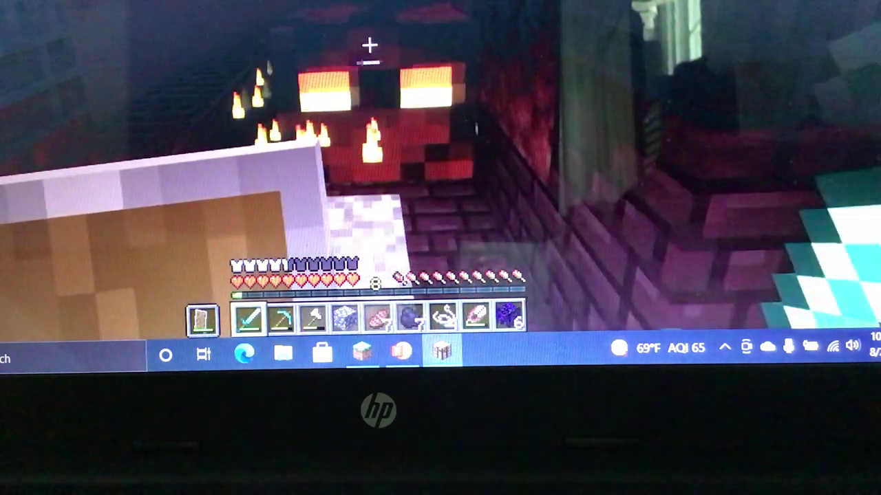
{"action": "left_click", "coordinate": [370, 46]}
{"action": "left_click", "coordinate": [369, 45]}
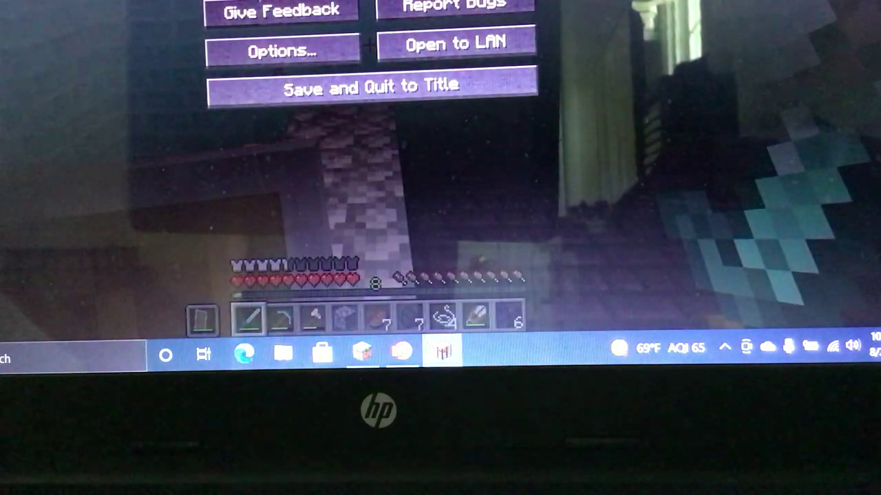
{"action": "key", "text": "Escape"}
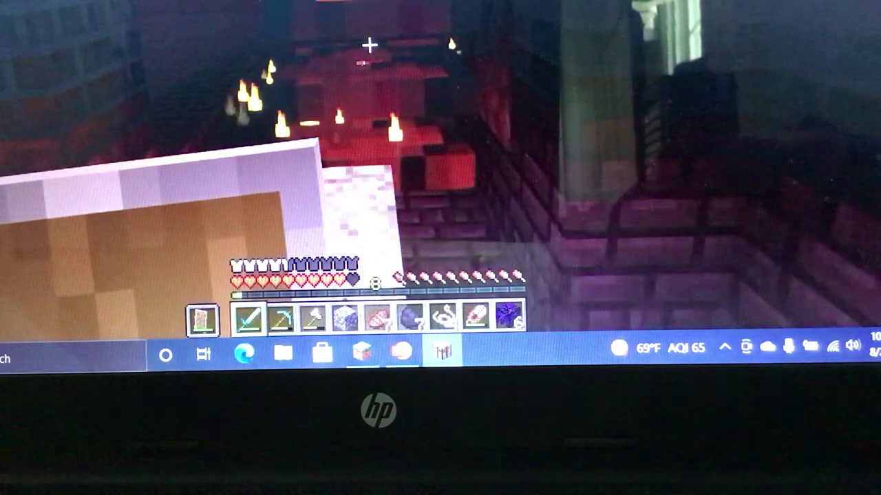
Step: Mine the netherrack ahead, re-equip the diamond sword and walk toward the cobblestone blocks
{"action": "key", "text": "Escape"}
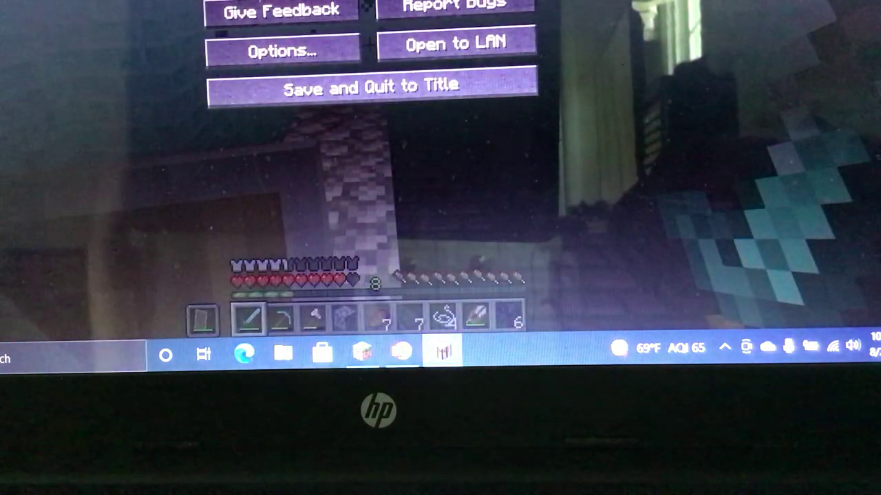
{"action": "key", "text": "Escape"}
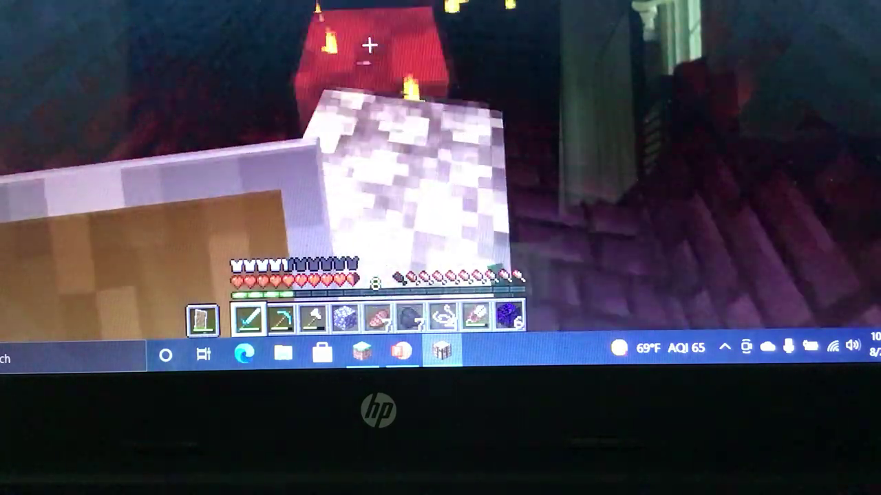
{"action": "left_click", "coordinate": [370, 45]}
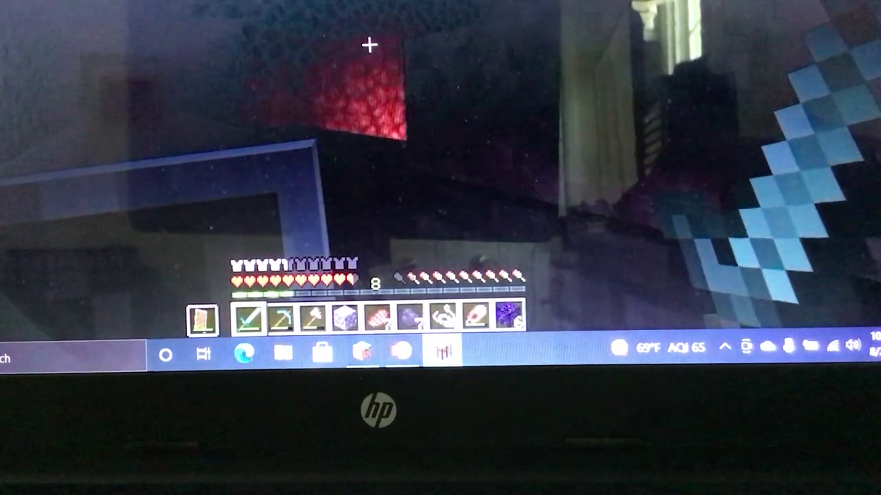
{"action": "key", "text": "Escape"}
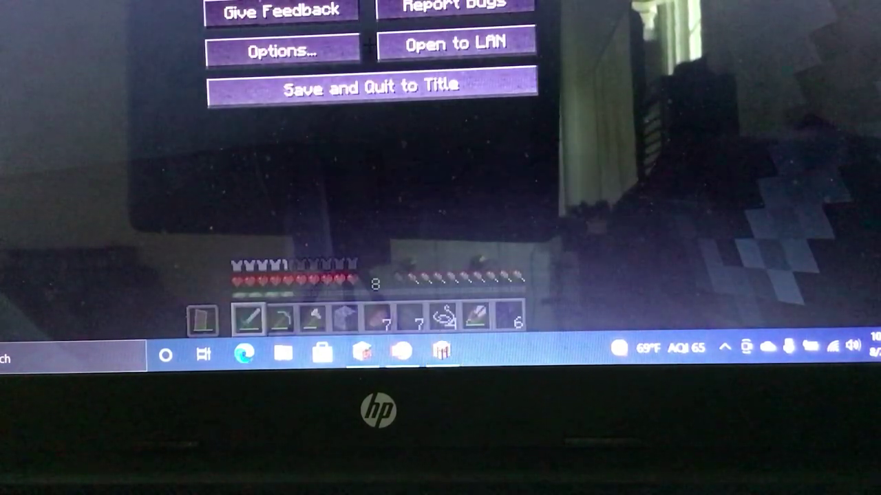
{"action": "key", "text": "Escape"}
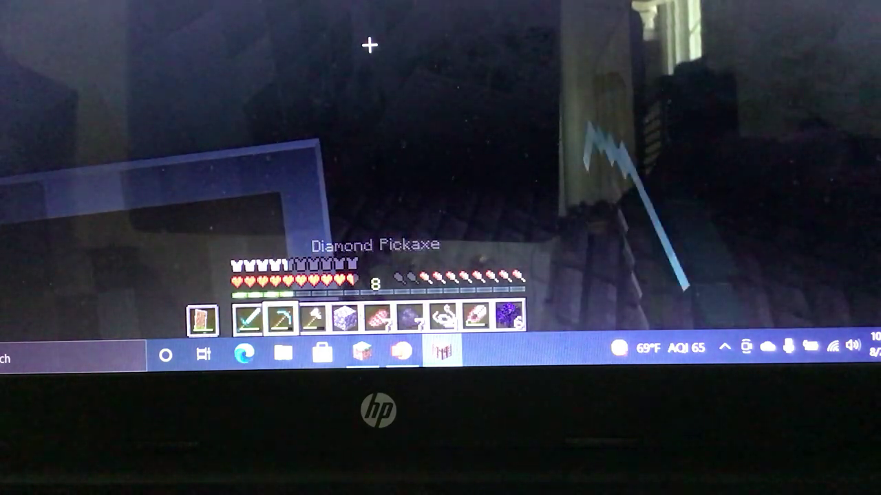
{"action": "left_click", "coordinate": [369, 45]}
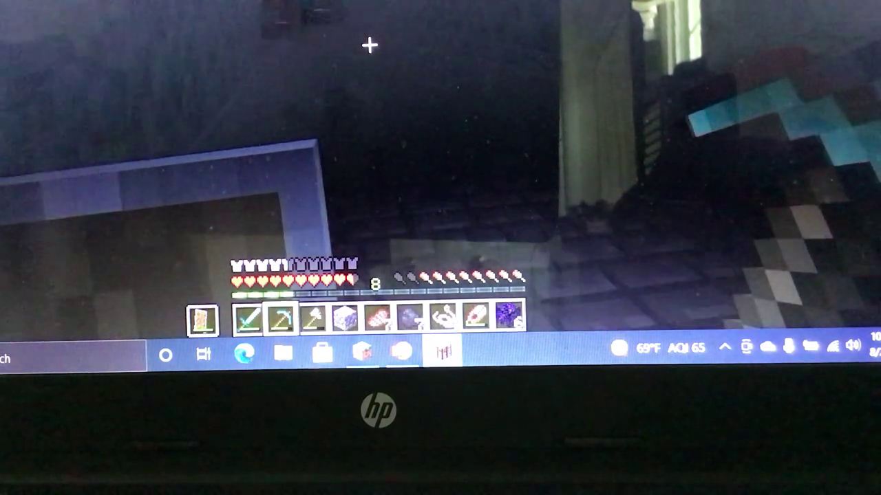
{"action": "key", "text": "1"}
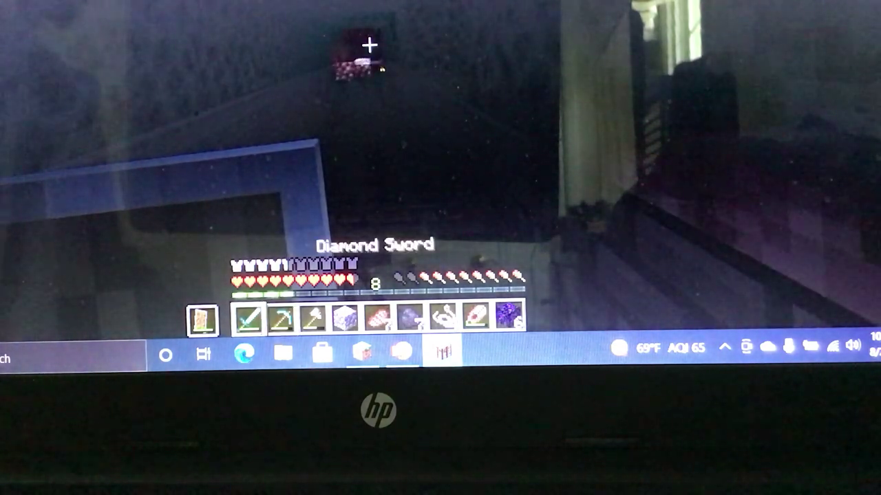
{"action": "key", "text": "w"}
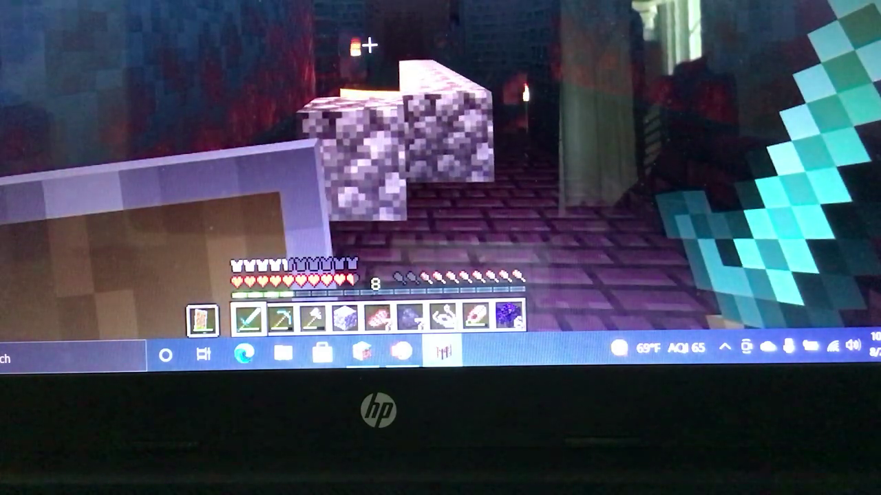
Step: Follow the cobblestone path, place a torch beside the spawner and re-equip the diamond sword
{"action": "key", "text": "w"}
{"action": "key", "text": "w"}
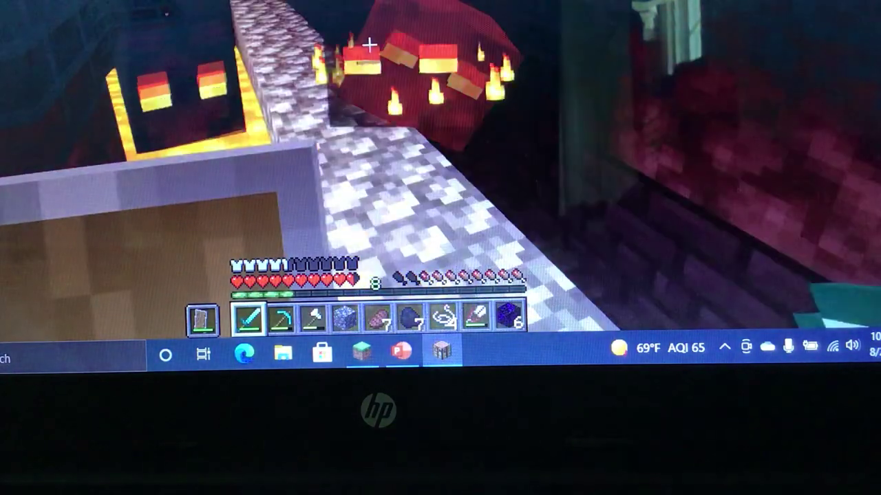
{"action": "key", "text": "Escape"}
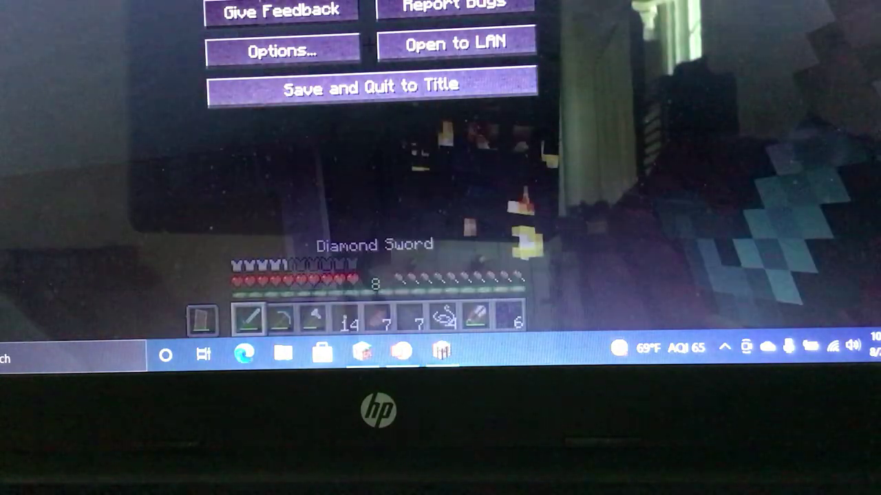
{"action": "key", "text": "Escape"}
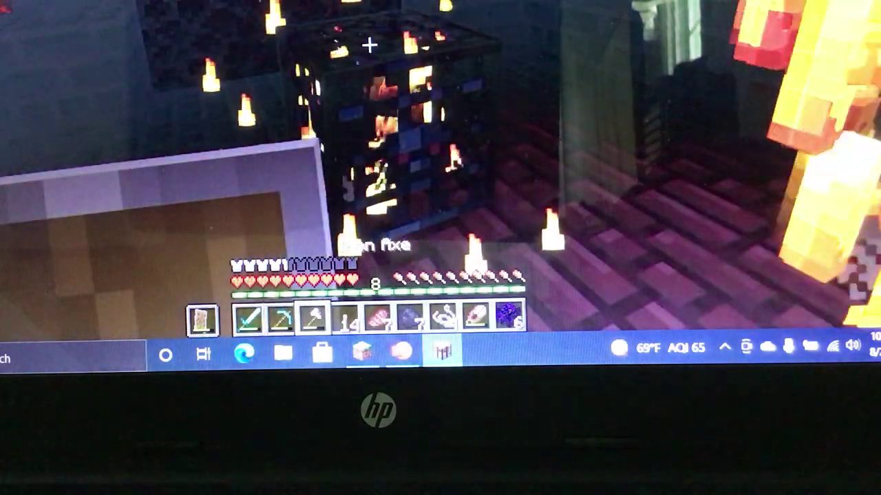
{"action": "right_click", "coordinate": [370, 45]}
{"action": "key", "text": "2"}
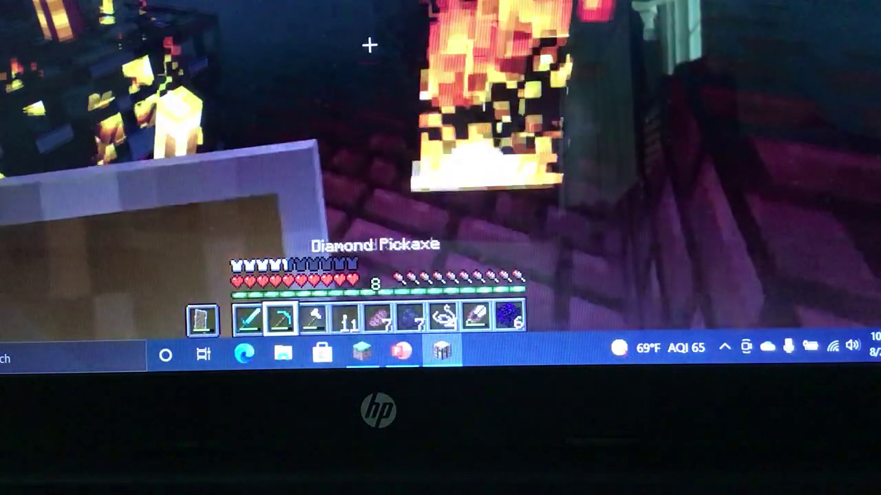
{"action": "key", "text": "1"}
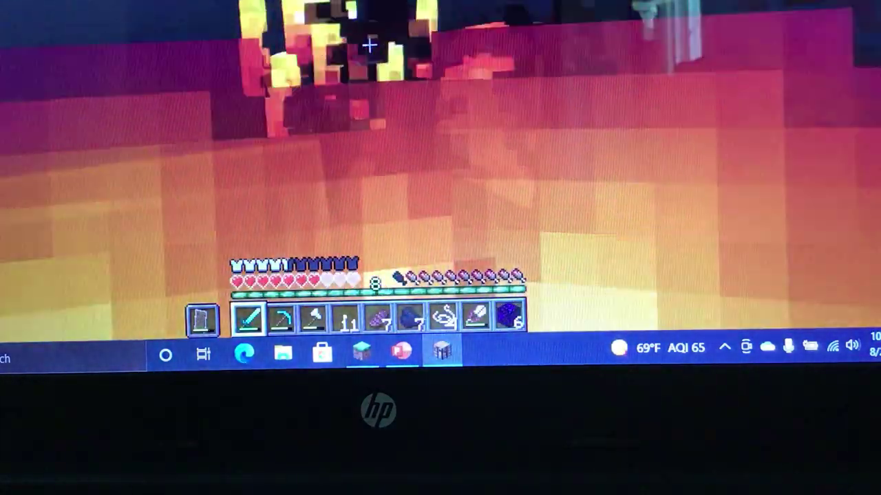
Step: Kill the blaze near the spawner with six sword strikes
{"action": "left_click", "coordinate": [369, 45]}
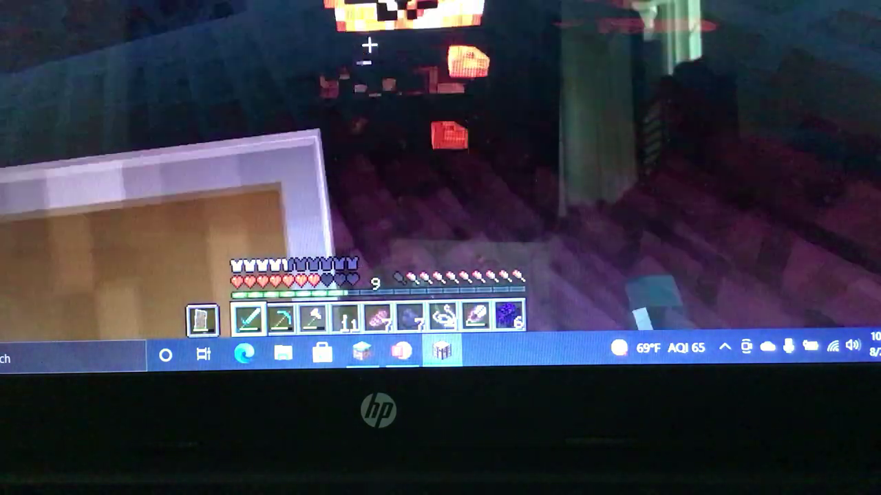
{"action": "left_click", "coordinate": [369, 44]}
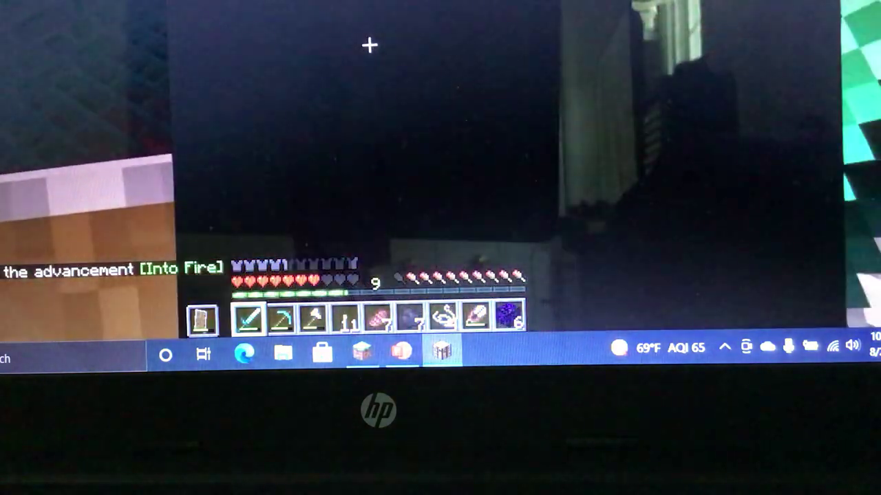
{"action": "left_click", "coordinate": [369, 45]}
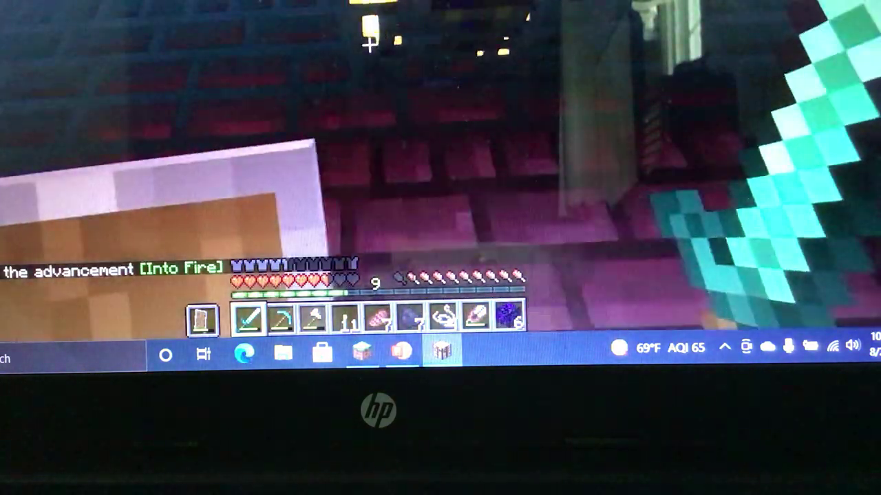
{"action": "left_click", "coordinate": [370, 45]}
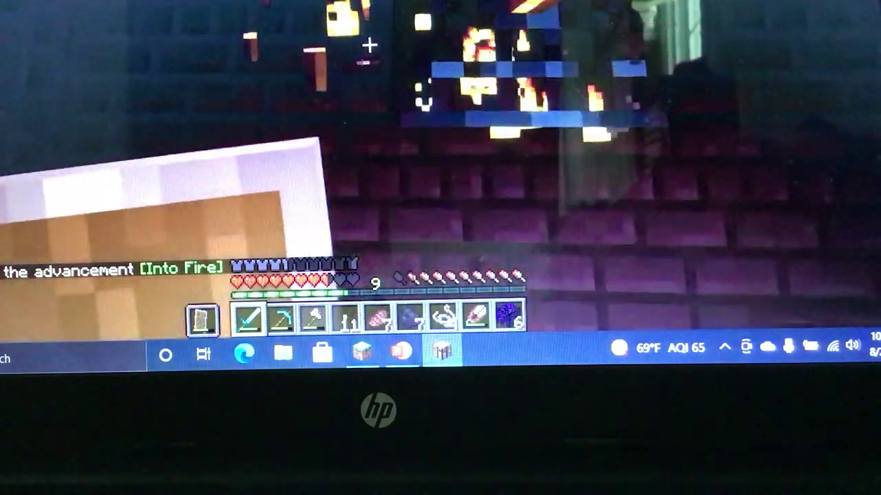
{"action": "left_click", "coordinate": [369, 45]}
{"action": "left_click", "coordinate": [369, 44]}
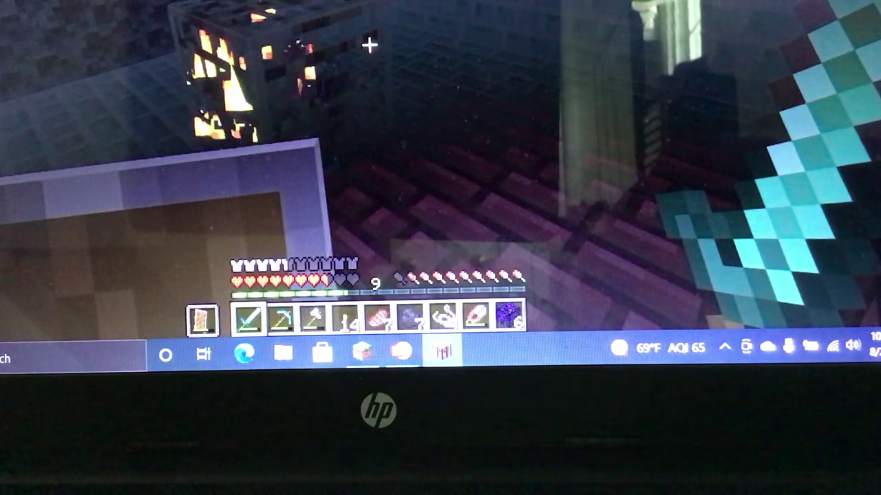
Step: Switch to steak, hit the glowing block, then place another torch in the fortress
{"action": "key", "text": "5"}
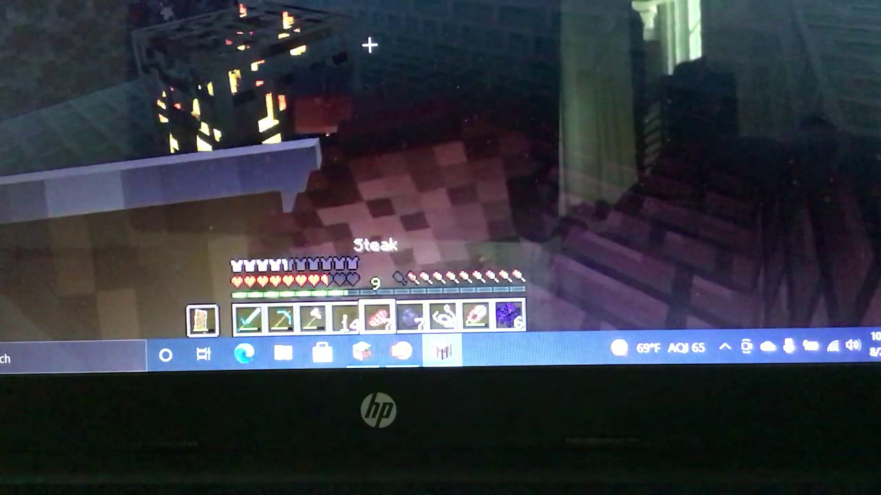
{"action": "scroll", "coordinate": [369, 45], "scroll_direction": "up", "scroll_amount": 1}
{"action": "scroll", "coordinate": [369, 44], "scroll_direction": "up", "scroll_amount": 3}
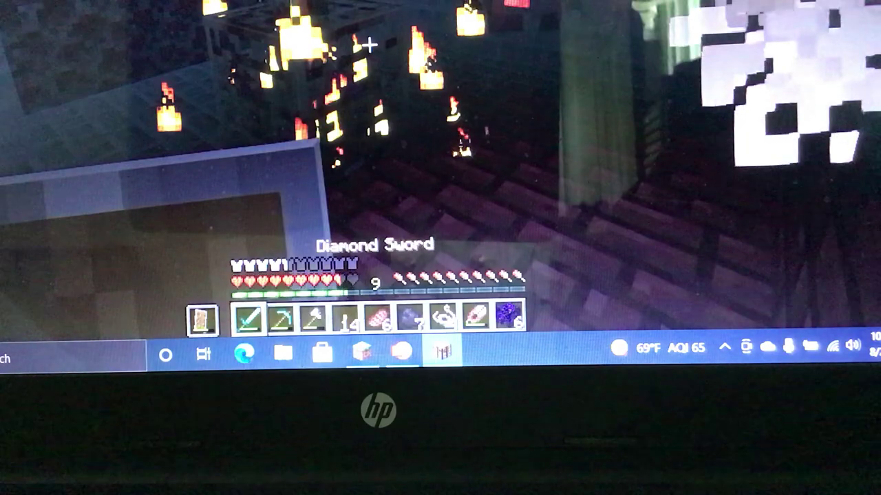
{"action": "left_click", "coordinate": [370, 46]}
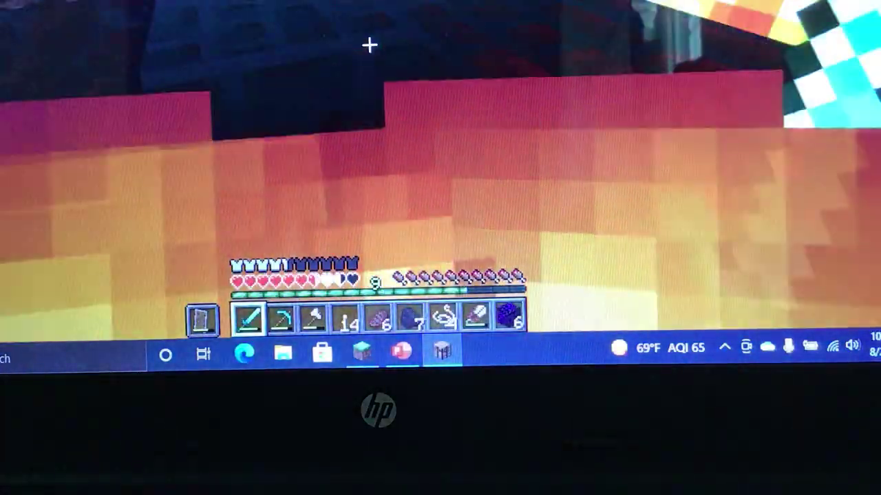
{"action": "left_click", "coordinate": [369, 45]}
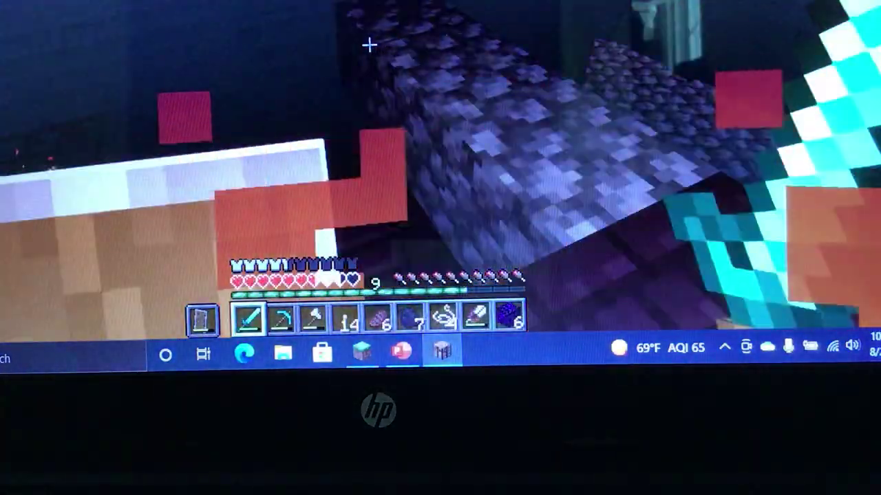
{"action": "key", "text": "4"}
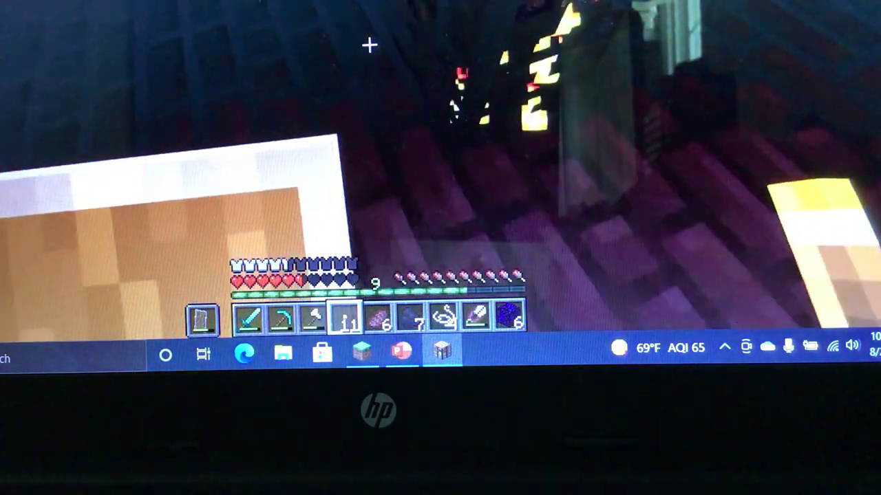
{"action": "right_click", "coordinate": [372, 44]}
{"action": "key", "text": "Escape"}
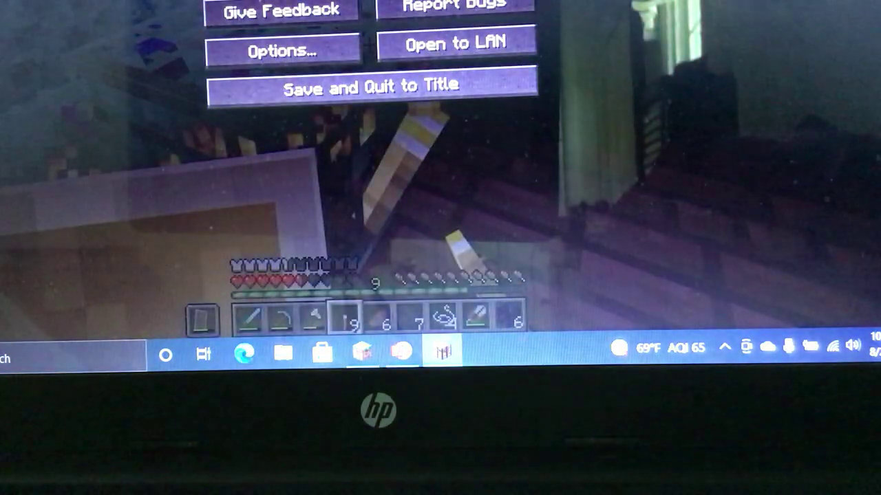
{"action": "key", "text": "Escape"}
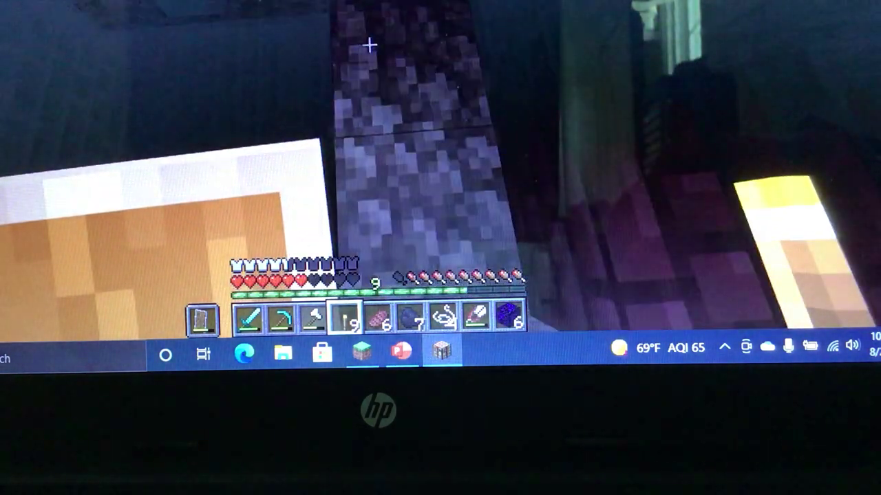
{"action": "key", "text": "w"}
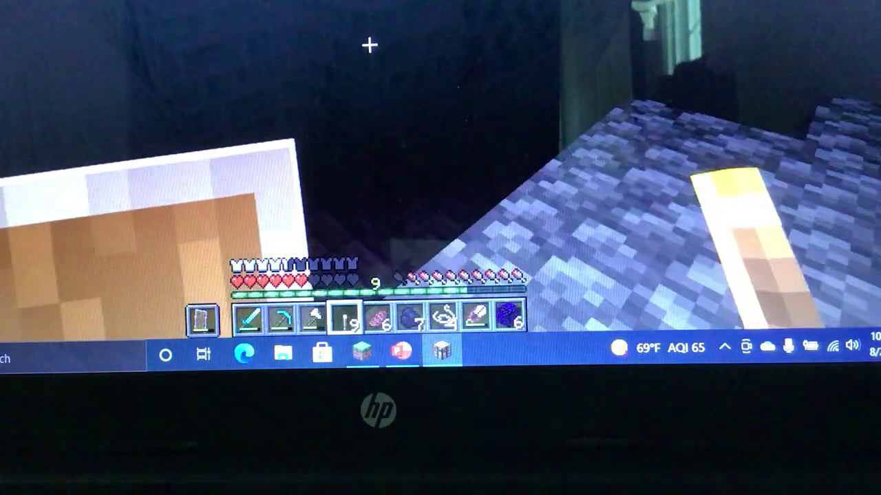
{"action": "key", "text": "w"}
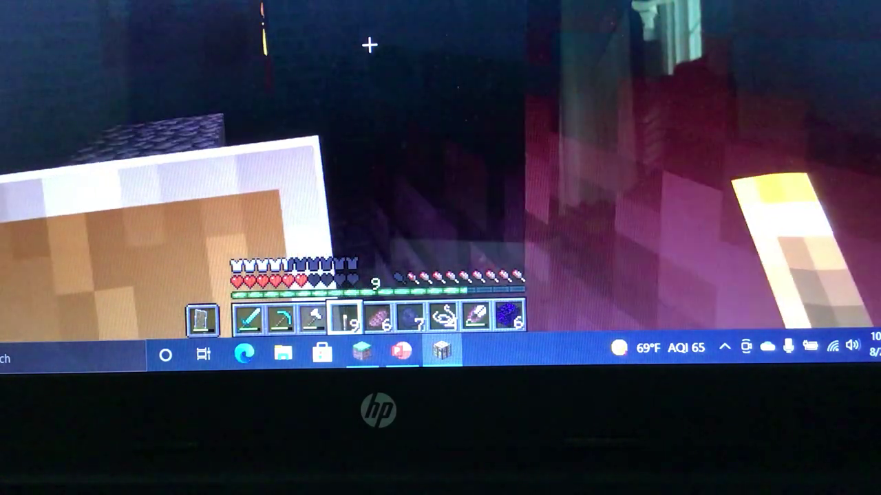
{"action": "key", "text": "2"}
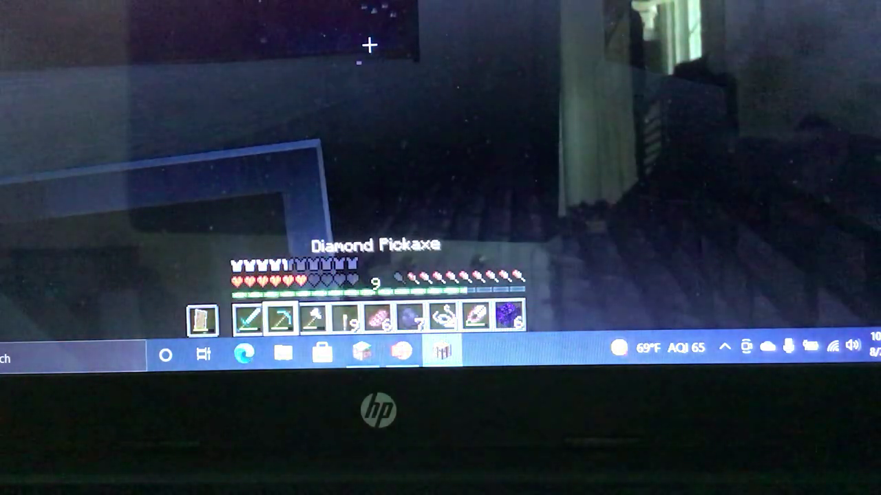
{"action": "key", "text": "1"}
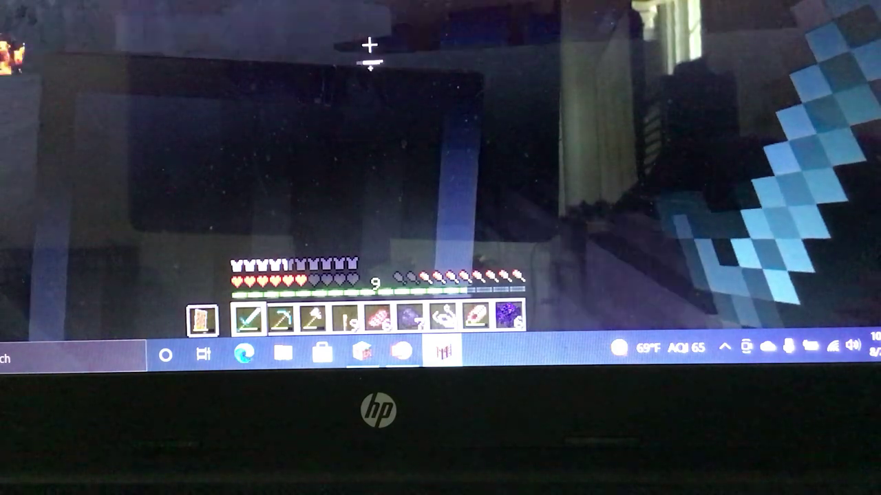
{"action": "key", "text": "Escape"}
{"action": "left_click", "coordinate": [313, 53]}
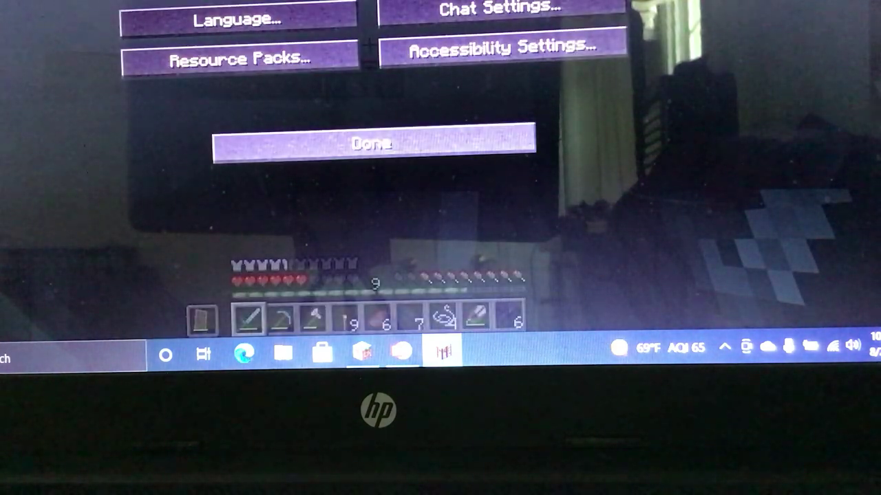
{"action": "key", "text": "Escape"}
{"action": "key", "text": "Escape"}
{"action": "key", "text": "Escape"}
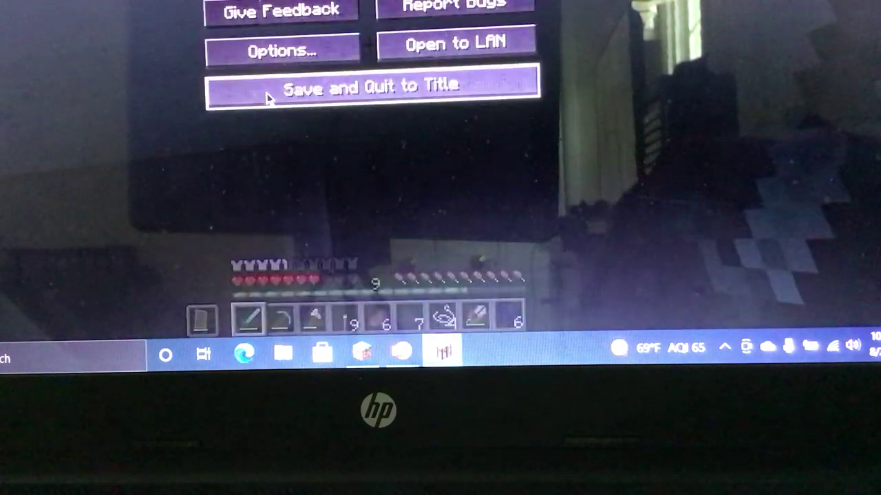
{"action": "left_click", "coordinate": [282, 52]}
{"action": "key", "text": "Escape"}
{"action": "key", "text": "Escape"}
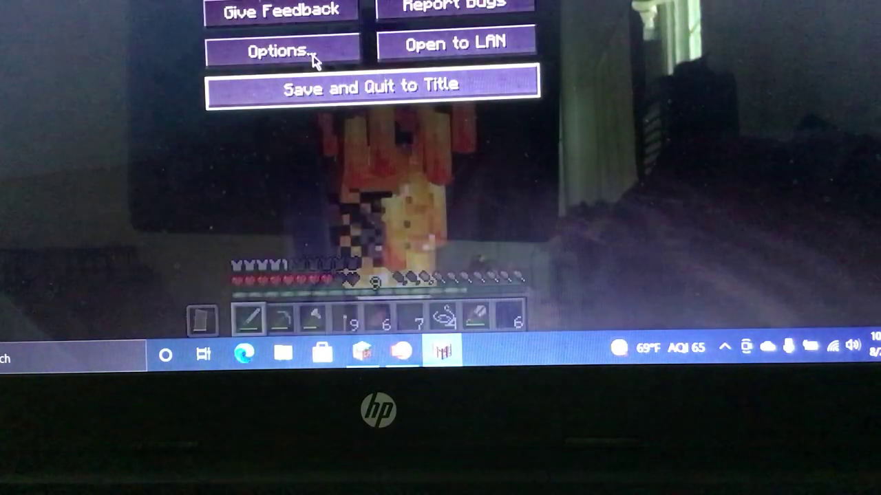
{"action": "left_click", "coordinate": [313, 56]}
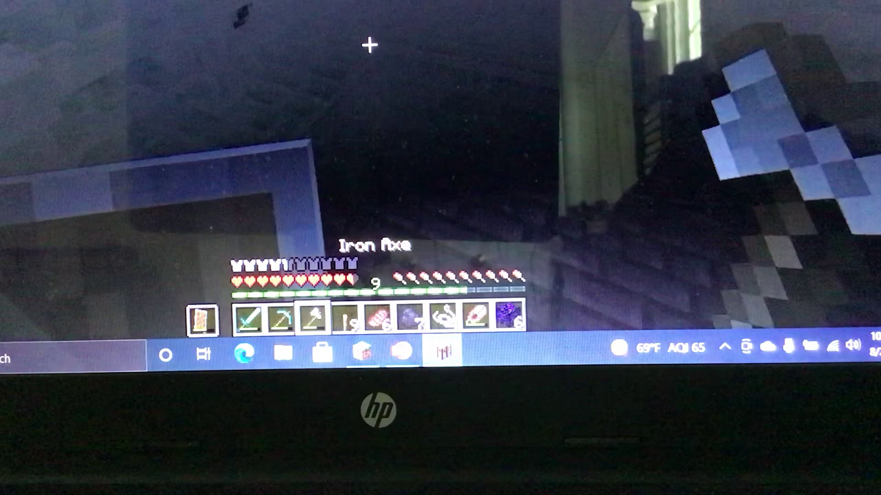
{"action": "scroll", "coordinate": [370, 44], "scroll_direction": "up", "scroll_amount": 1}
{"action": "scroll", "coordinate": [370, 45], "scroll_direction": "up", "scroll_amount": 1}
Step: After a quick look at the options, place a torch on the blaze spawner
{"action": "key", "text": "Escape"}
{"action": "left_click", "coordinate": [354, 55]}
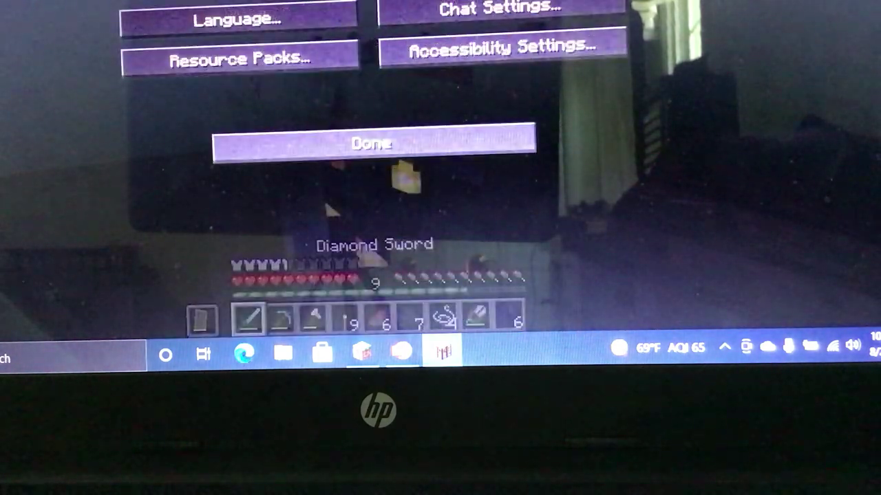
{"action": "key", "text": "Escape"}
{"action": "key", "text": "Escape"}
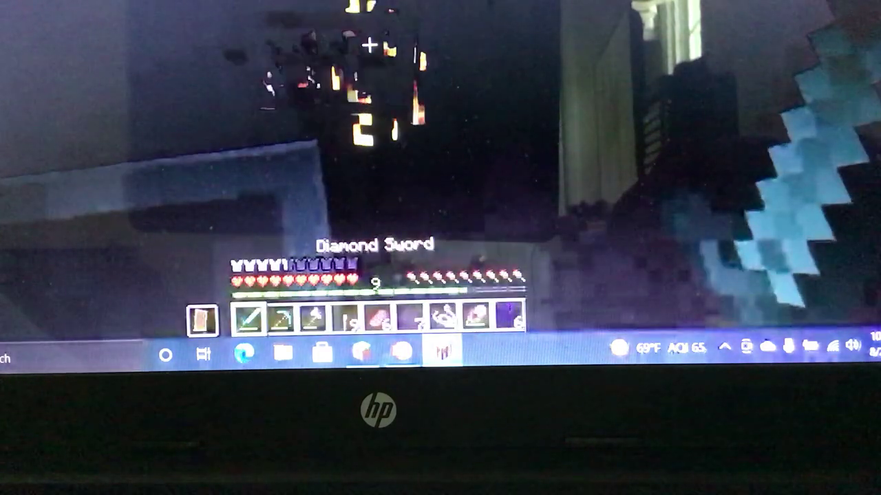
{"action": "scroll", "coordinate": [370, 44], "scroll_direction": "down", "scroll_amount": 1}
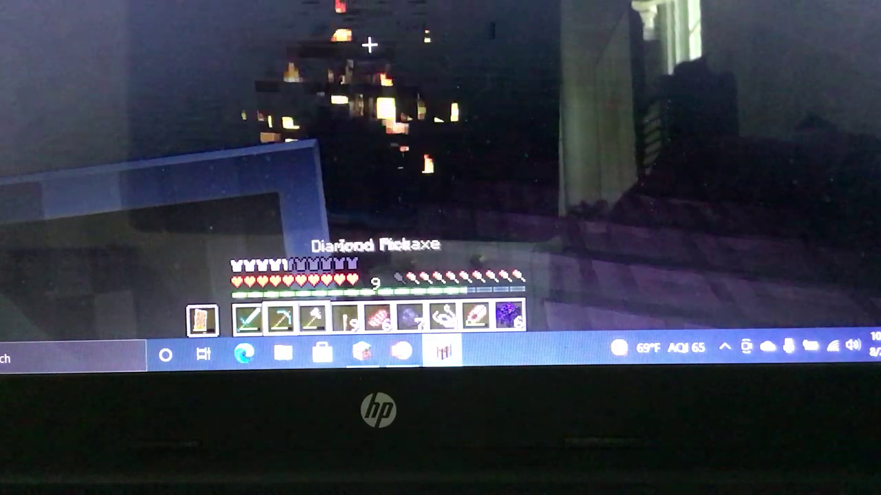
{"action": "scroll", "coordinate": [370, 45], "scroll_direction": "down", "scroll_amount": 1}
{"action": "scroll", "coordinate": [370, 44], "scroll_direction": "down", "scroll_amount": 1}
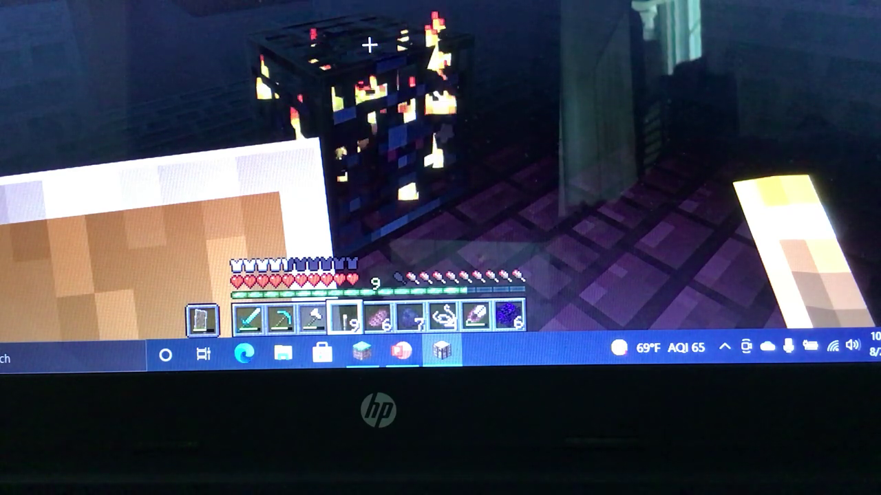
{"action": "right_click", "coordinate": [368, 44]}
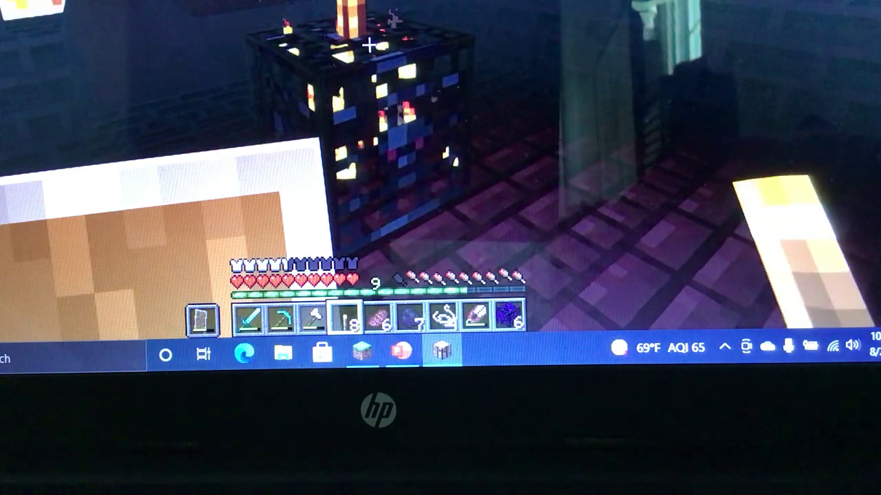
Step: Check the options again and place a second torch on the spawner
{"action": "key", "text": "Escape"}
{"action": "left_click", "coordinate": [282, 55]}
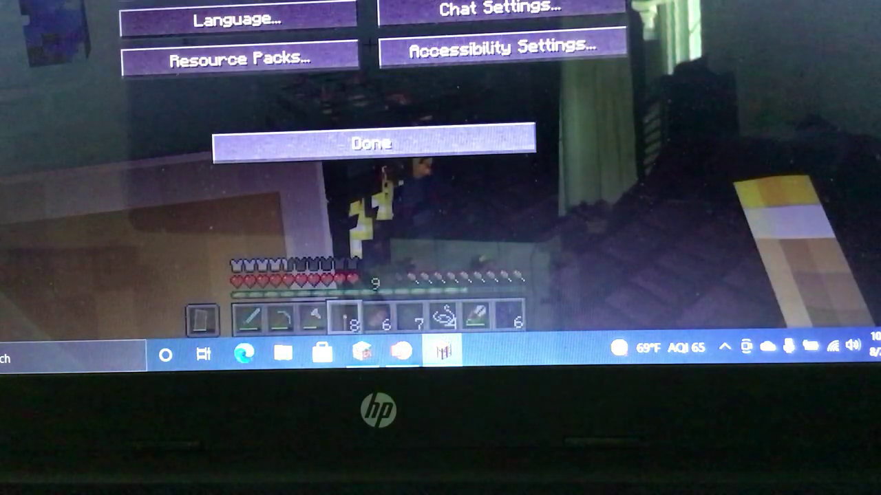
{"action": "key", "text": "Escape"}
{"action": "key", "text": "Escape"}
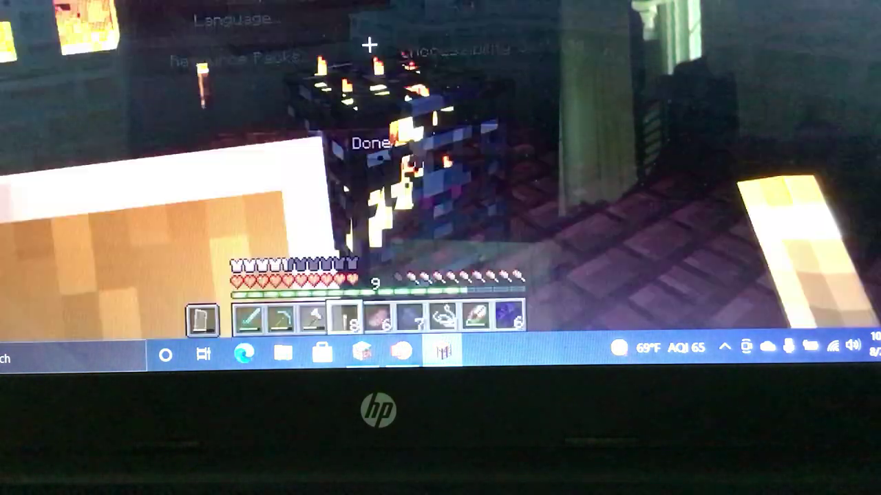
{"action": "key", "text": "Escape"}
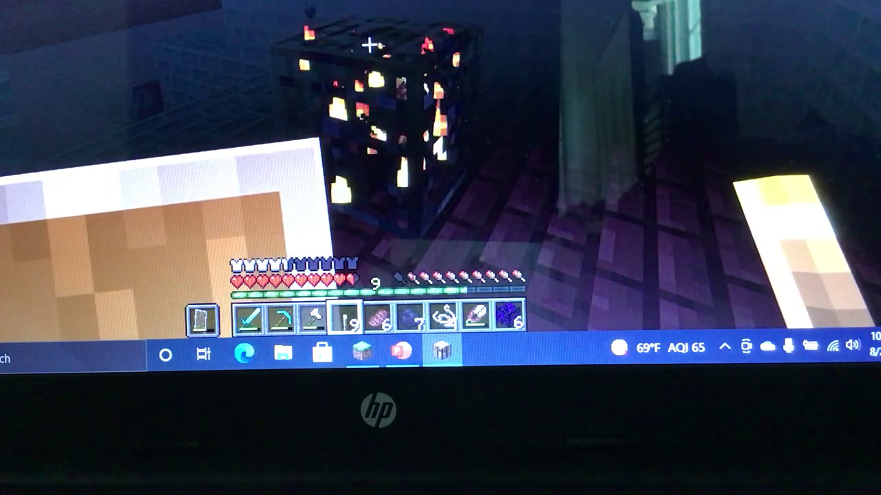
{"action": "right_click", "coordinate": [370, 46]}
Step: Kill the nearby blaze with the diamond sword, reaching experience level 10
{"action": "key", "text": "Escape"}
{"action": "key", "text": "Escape"}
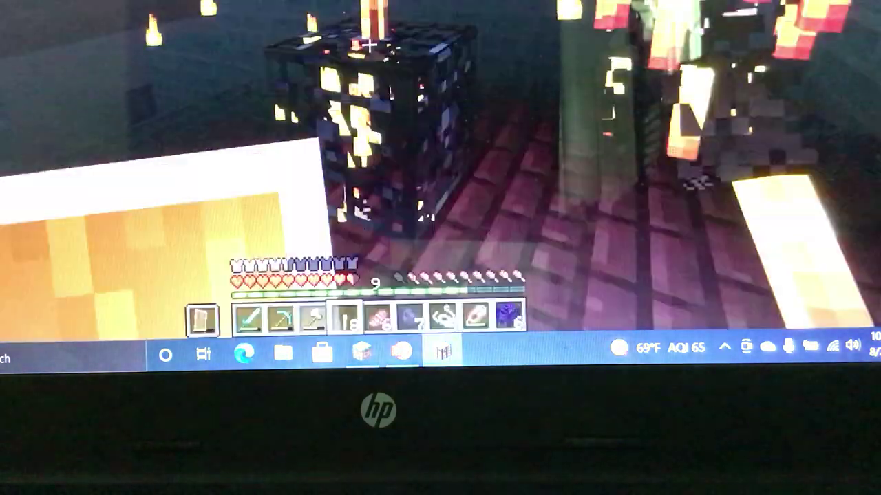
{"action": "key", "text": "2"}
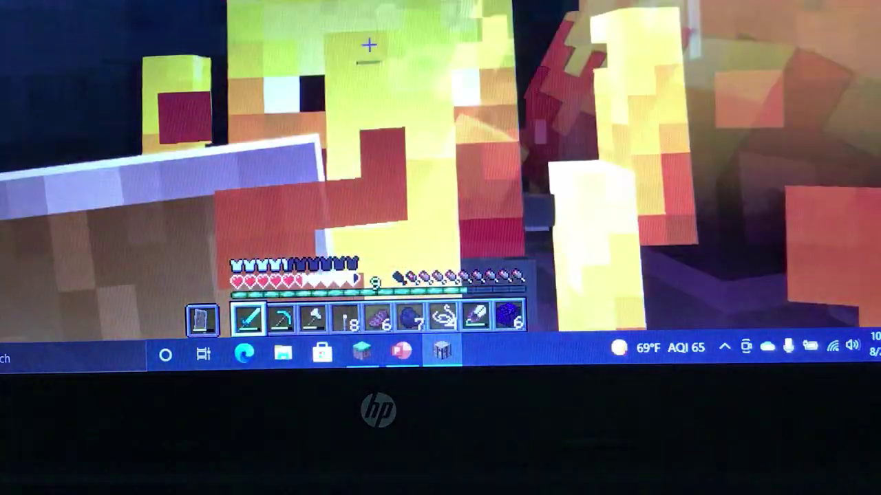
{"action": "left_click", "coordinate": [369, 45]}
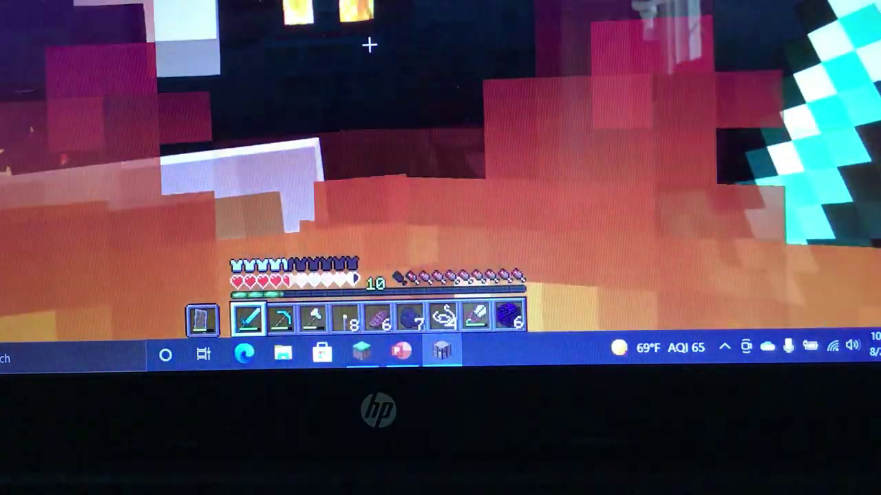
{"action": "key", "text": "Escape"}
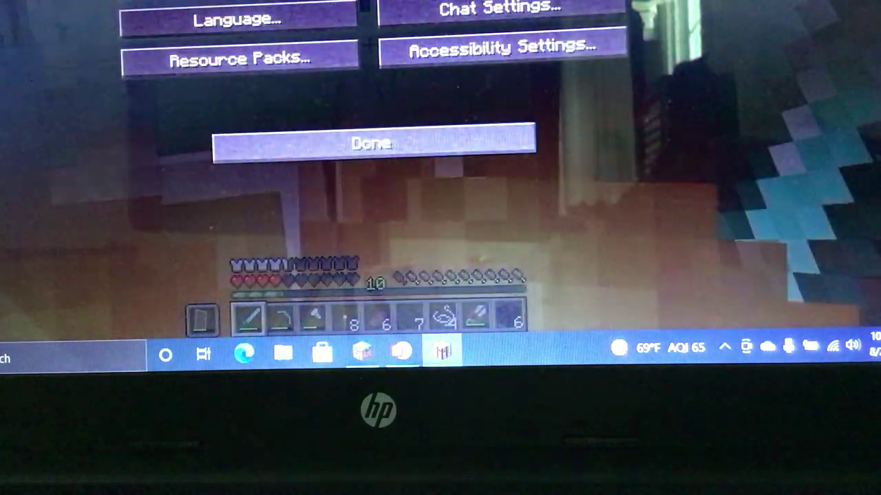
{"action": "key", "text": "Escape"}
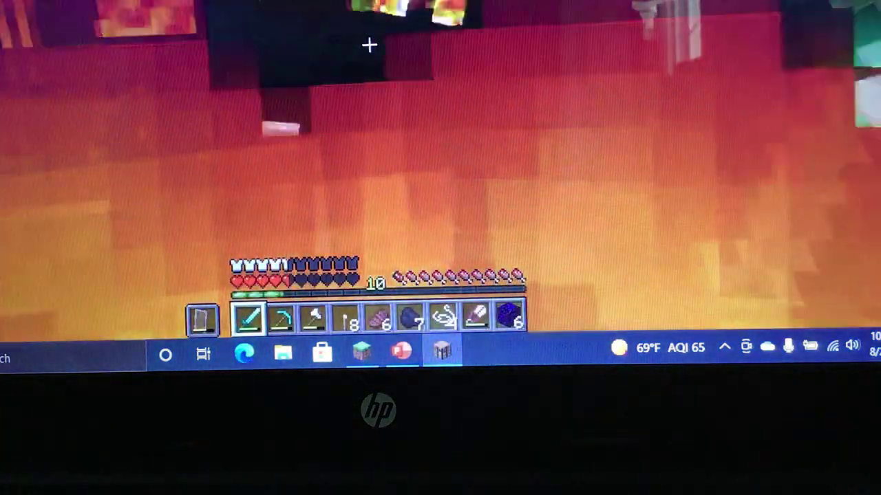
{"action": "scroll", "coordinate": [369, 46], "scroll_direction": "down", "scroll_amount": 3}
{"action": "scroll", "coordinate": [369, 46], "scroll_direction": "down", "scroll_amount": 1}
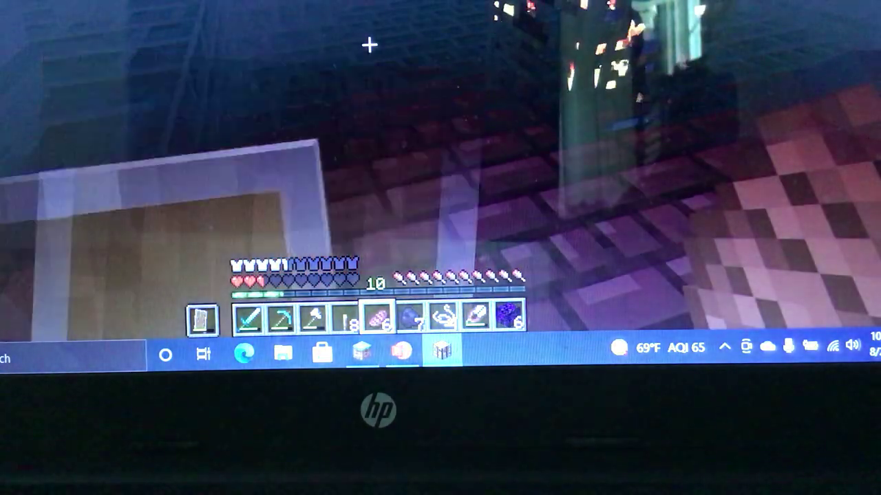
{"action": "scroll", "coordinate": [369, 45], "scroll_direction": "up", "scroll_amount": 1}
{"action": "scroll", "coordinate": [370, 46], "scroll_direction": "up", "scroll_amount": 2}
{"action": "scroll", "coordinate": [370, 46], "scroll_direction": "up", "scroll_amount": 1}
Step: Visit the game options, then toggle the pause menu on and off twice
{"action": "key", "text": "Escape"}
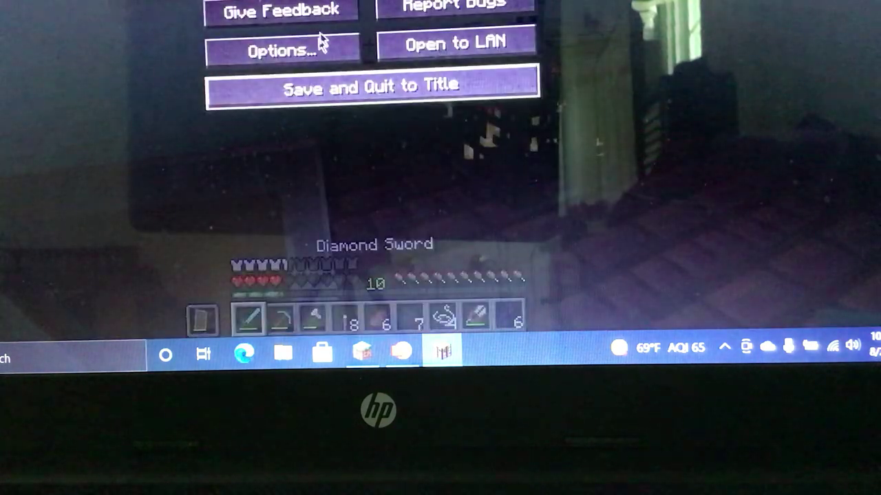
{"action": "left_click", "coordinate": [321, 43]}
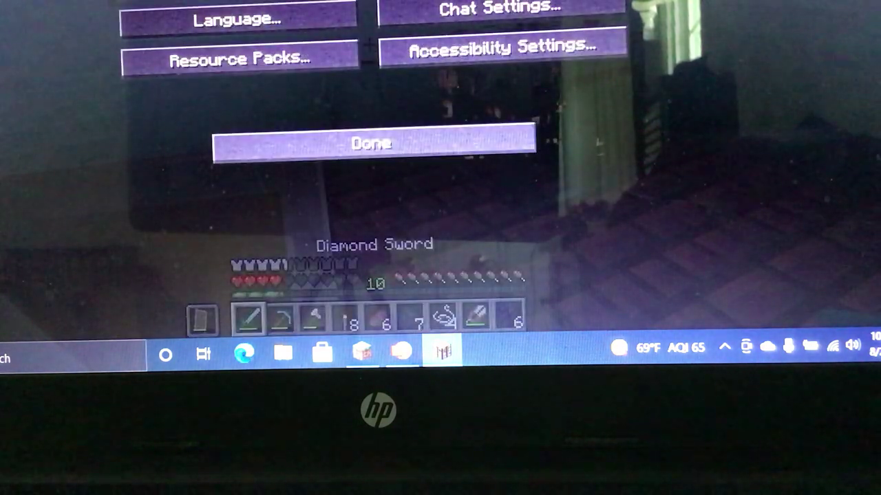
{"action": "key", "text": "Escape"}
{"action": "key", "text": "Escape"}
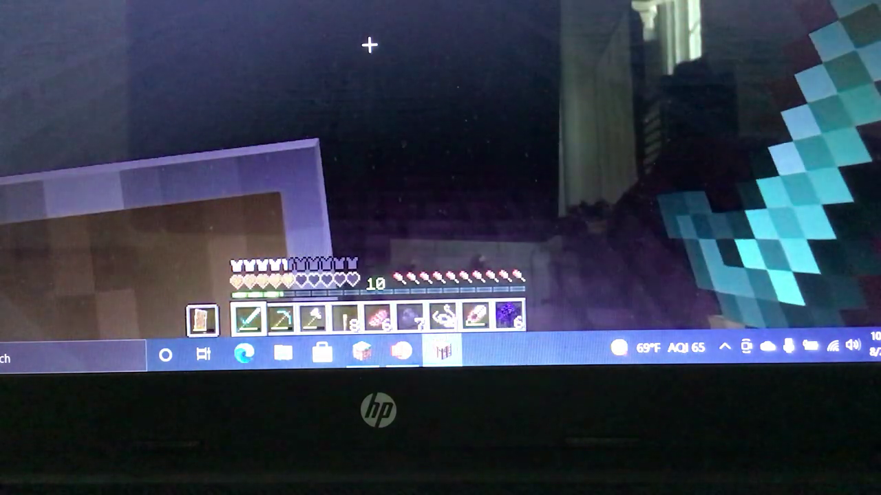
{"action": "key", "text": "Escape"}
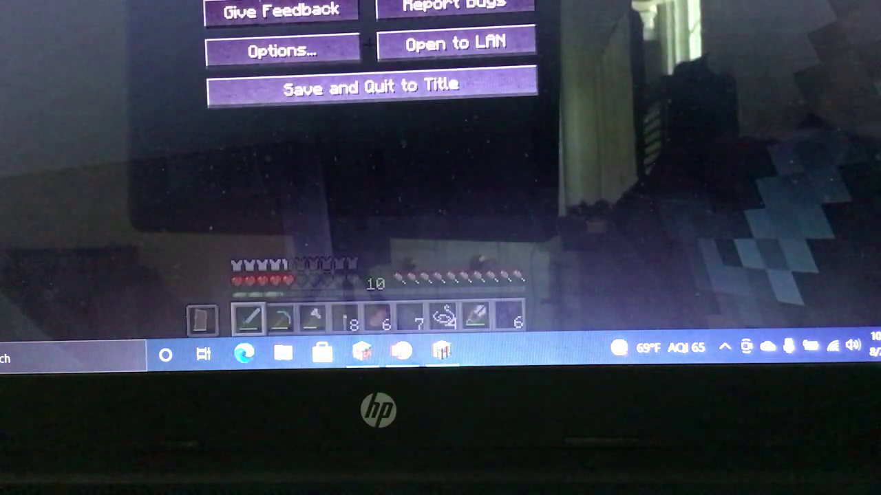
{"action": "key", "text": "Escape"}
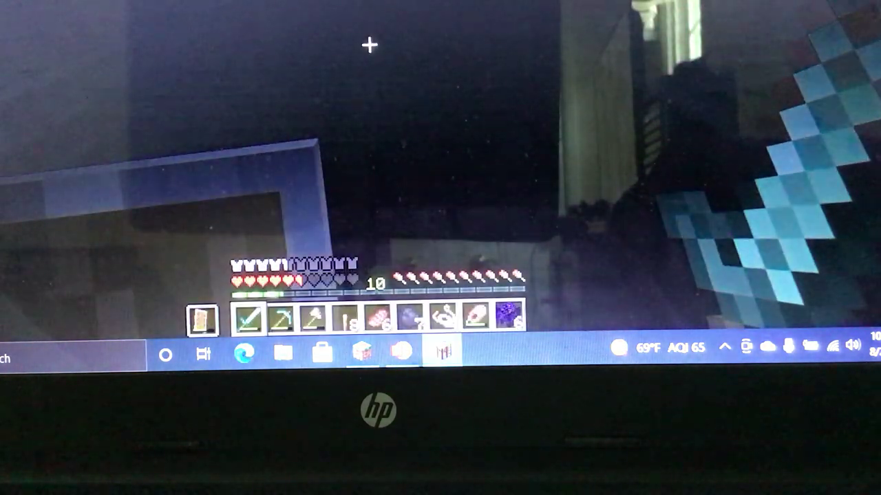
{"action": "key", "text": "Escape"}
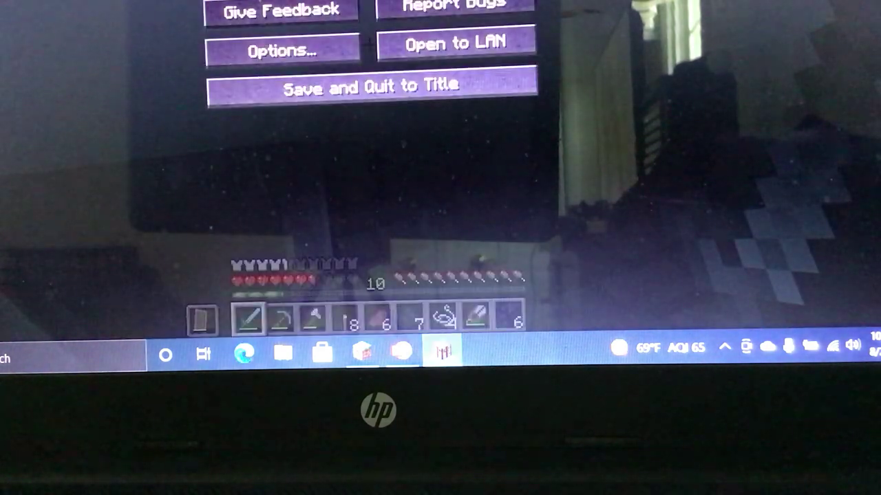
{"action": "key", "text": "Escape"}
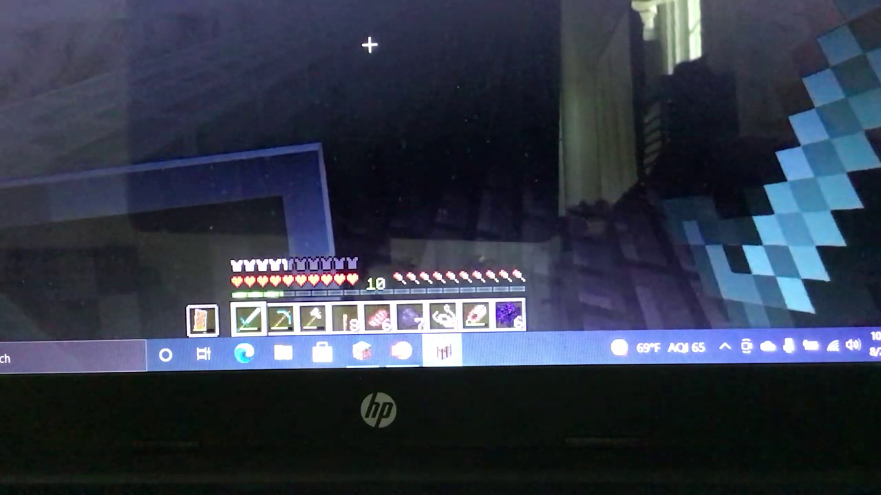
Step: Swing the sword, step toward the dark block and open the inventory
{"action": "left_click", "coordinate": [369, 45]}
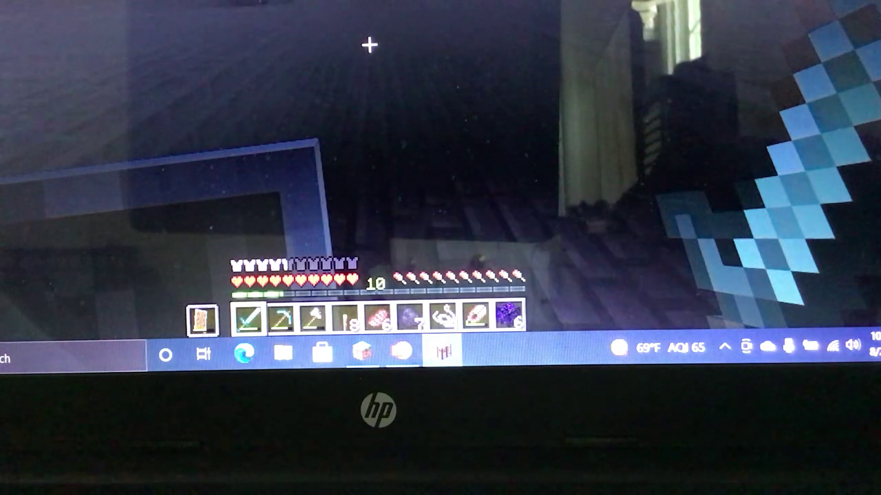
{"action": "key", "text": "w"}
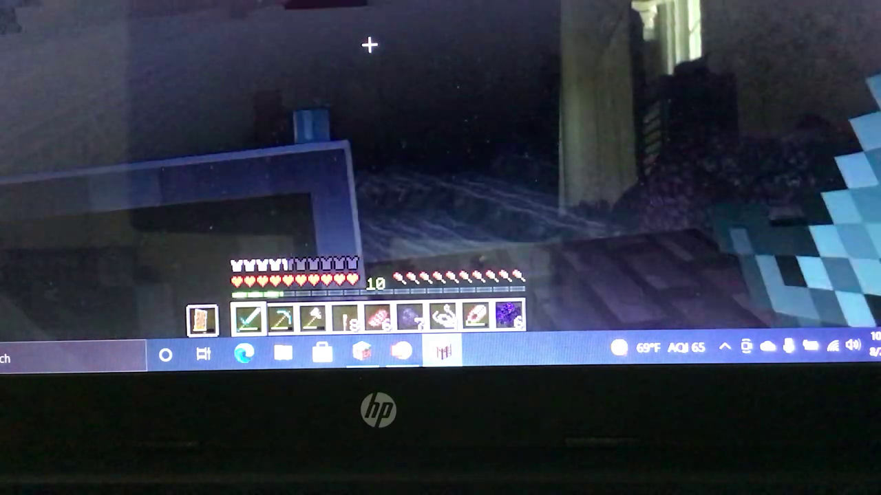
{"action": "key", "text": "w"}
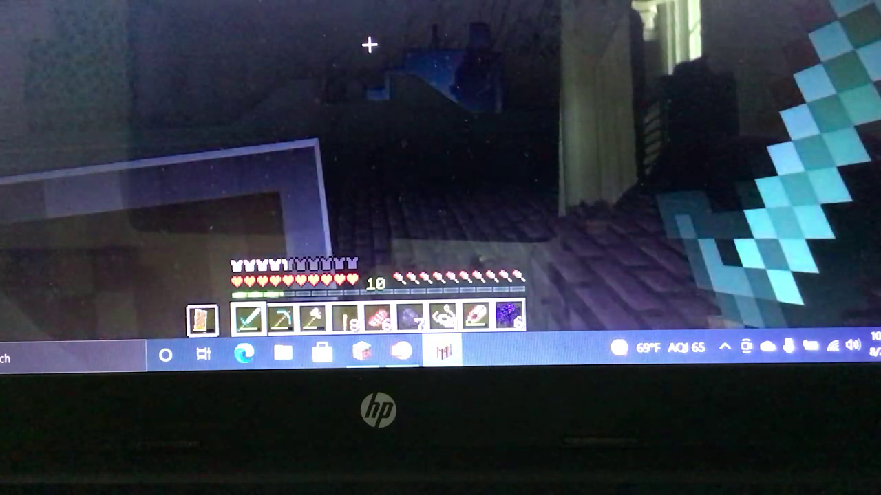
{"action": "key", "text": "e"}
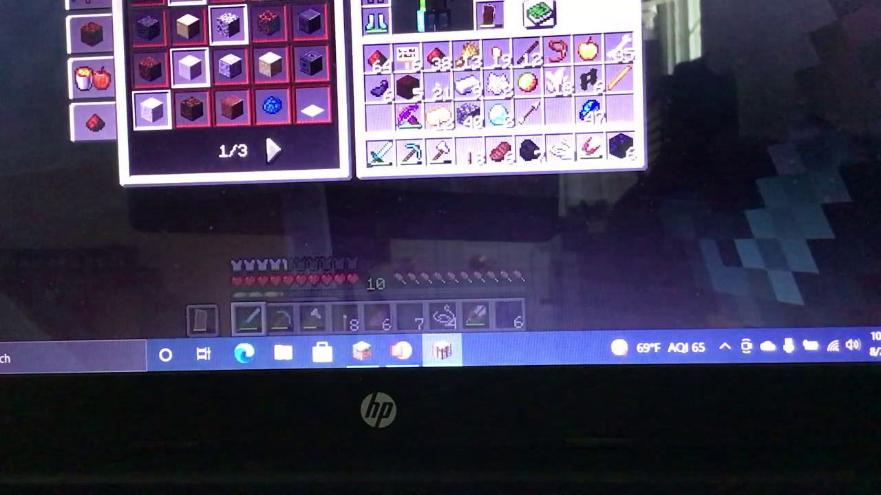
Step: Move the Birch Sign from the inventory to the hotbar and make a first placement attempt
{"action": "left_click", "coordinate": [407, 58]}
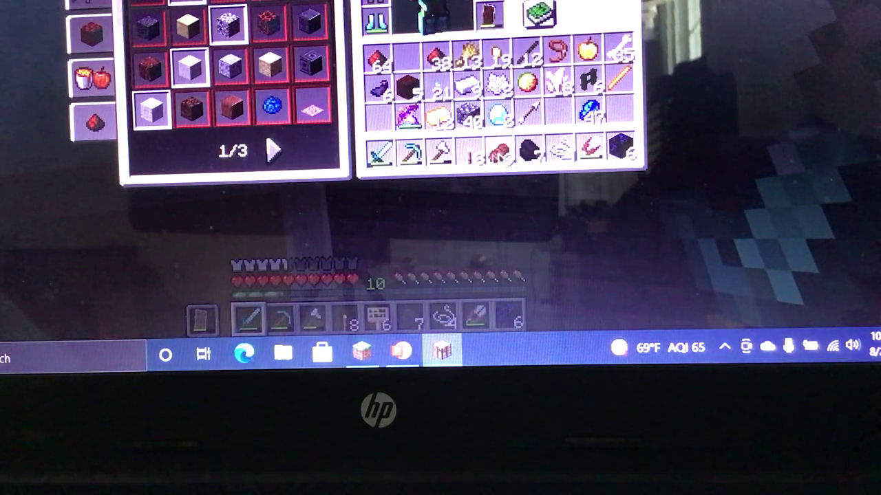
{"action": "key", "text": "e"}
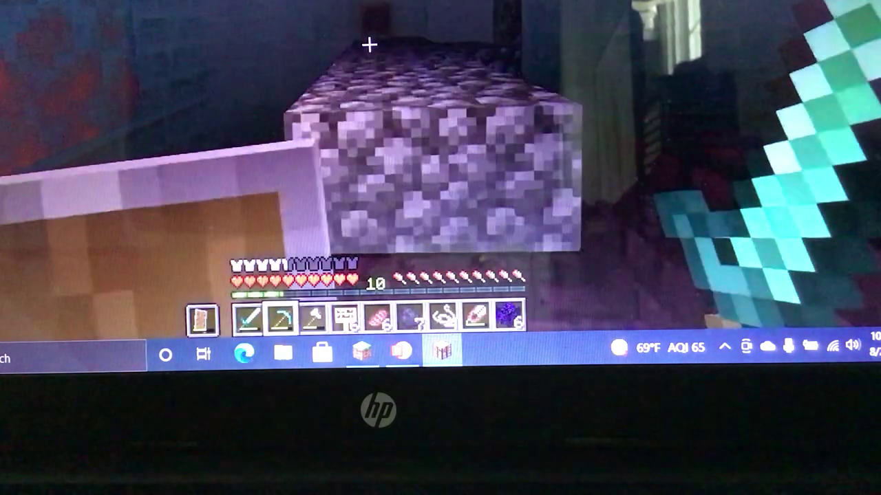
{"action": "scroll", "coordinate": [369, 44], "scroll_direction": "down", "scroll_amount": 1}
{"action": "scroll", "coordinate": [369, 45], "scroll_direction": "down", "scroll_amount": 2}
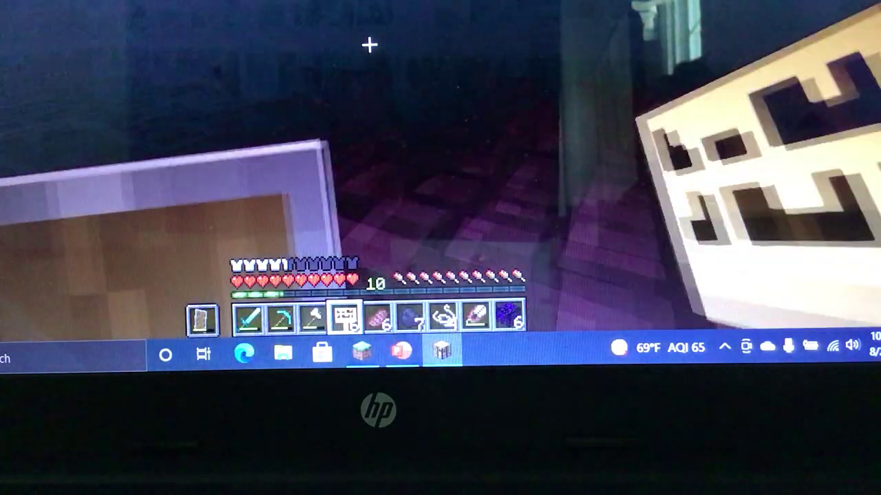
{"action": "right_click", "coordinate": [369, 45]}
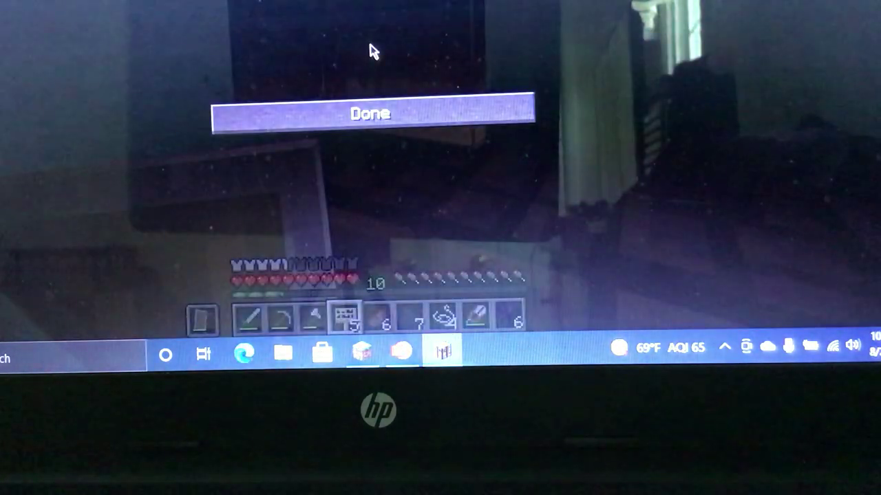
{"action": "key", "text": "Escape"}
Step: Place the birch sign on the nether-brick wall reading Nether 003 / E7 8/25/2021
{"action": "key", "text": "3"}
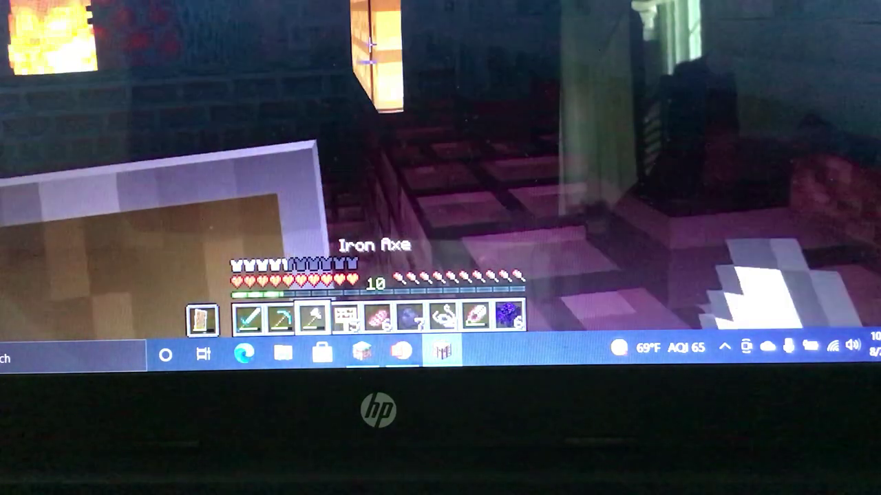
{"action": "key", "text": "4"}
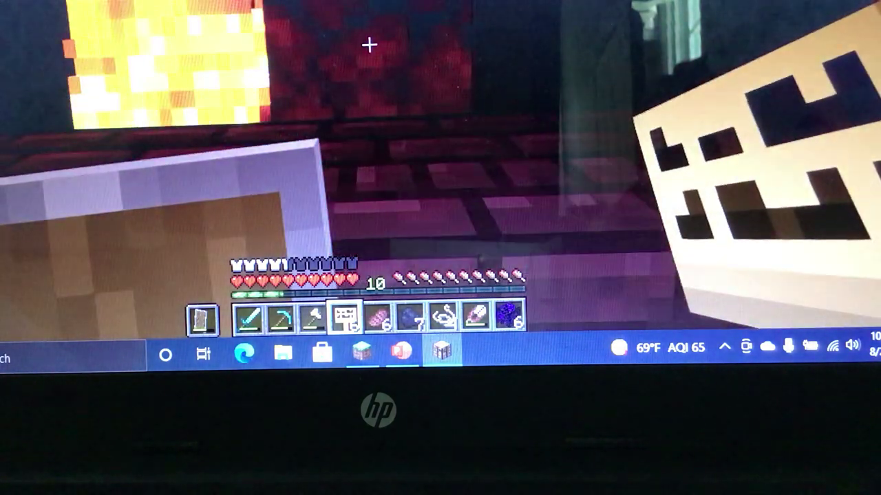
{"action": "right_click", "coordinate": [369, 43]}
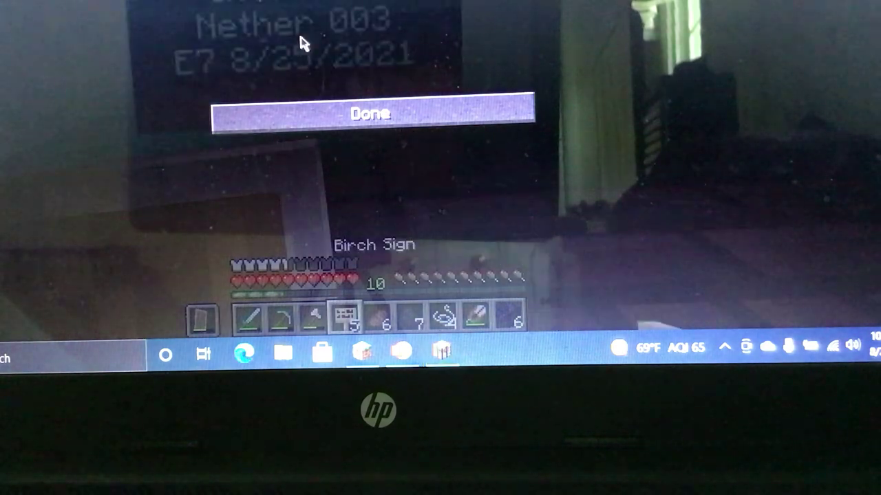
{"action": "left_click", "coordinate": [330, 120]}
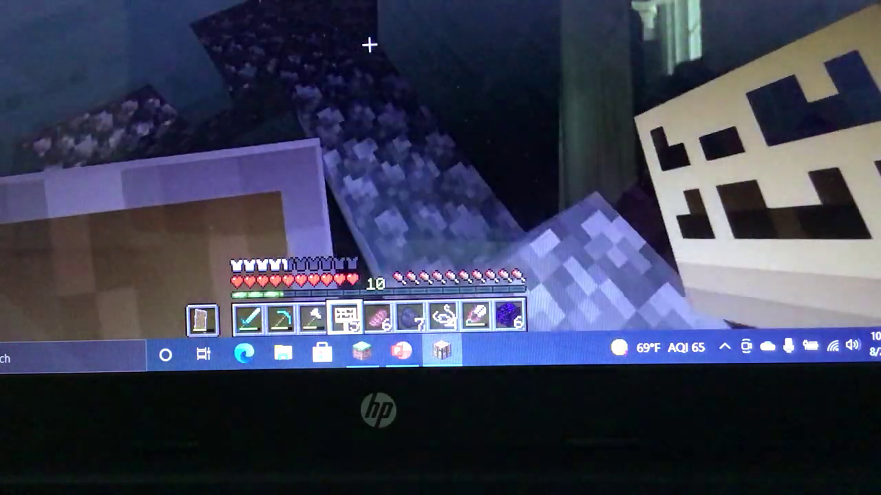
{"action": "scroll", "coordinate": [369, 45], "scroll_direction": "up", "scroll_amount": 2}
{"action": "scroll", "coordinate": [369, 44], "scroll_direction": "up", "scroll_amount": 1}
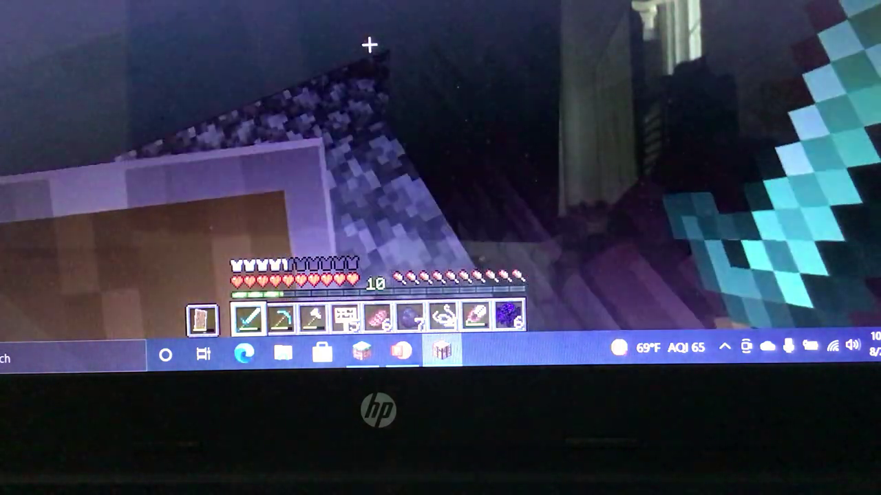
Step: Place and confirm a second birch sign
{"action": "key", "text": "Escape"}
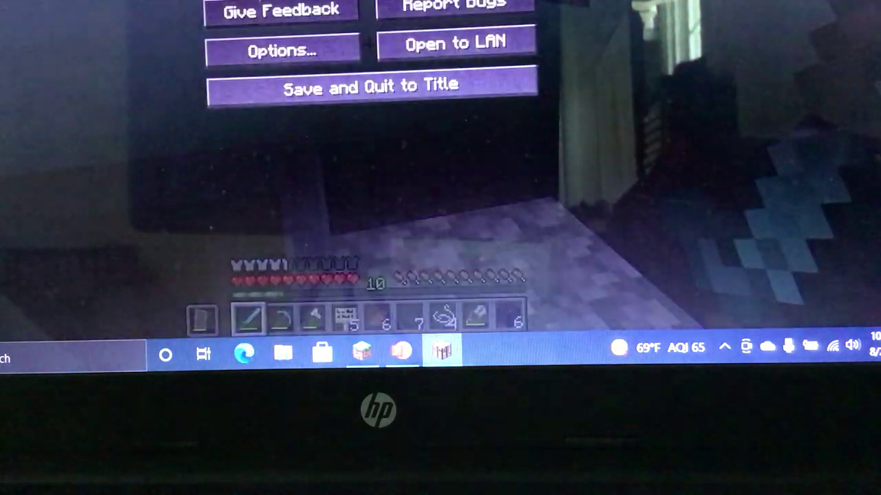
{"action": "key", "text": "Escape"}
{"action": "key", "text": "4"}
{"action": "right_click", "coordinate": [369, 45]}
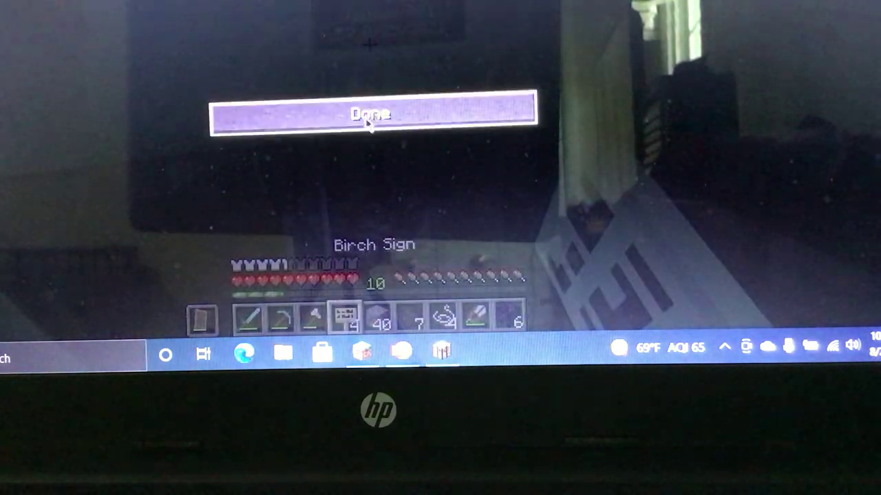
{"action": "left_click", "coordinate": [370, 117]}
Step: Pause briefly, then take cobblestone to build around the sign spot
{"action": "key", "text": "Escape"}
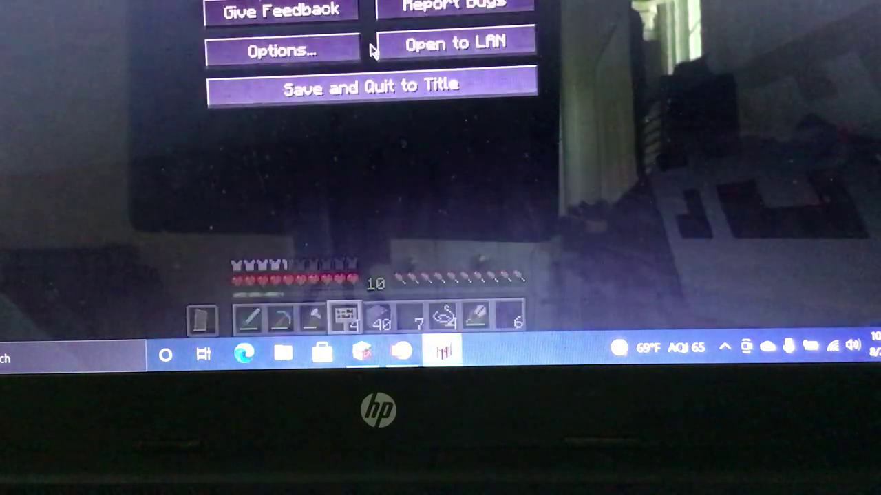
{"action": "key", "text": "Escape"}
{"action": "key", "text": "Escape"}
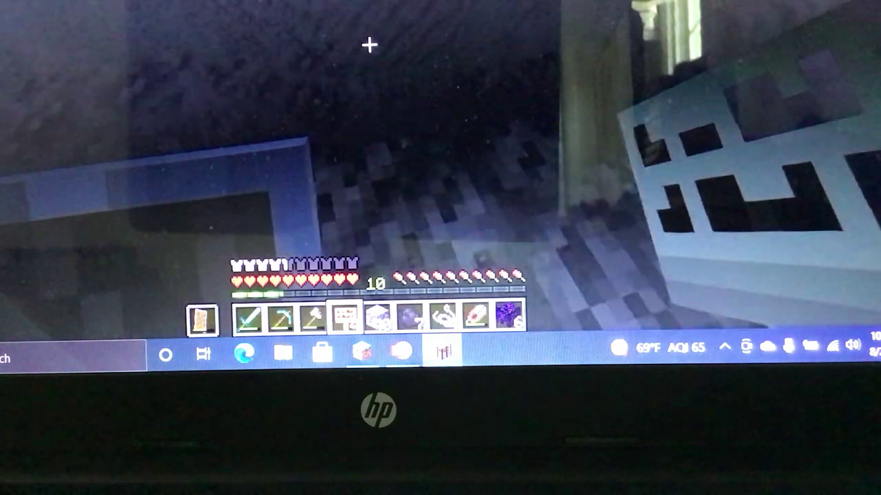
{"action": "key", "text": "5"}
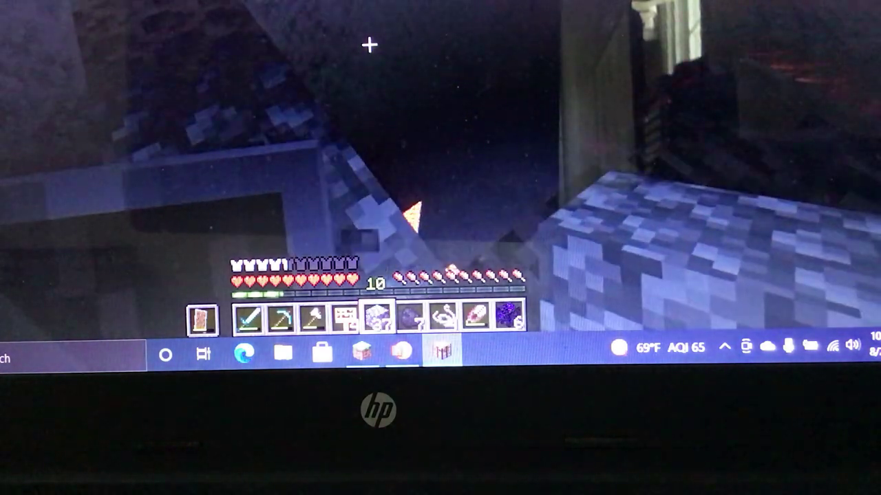
Step: Approach the glowstone among the netherrack, pausing repeatedly, then open the inventory and recipe book
{"action": "key", "text": "Escape"}
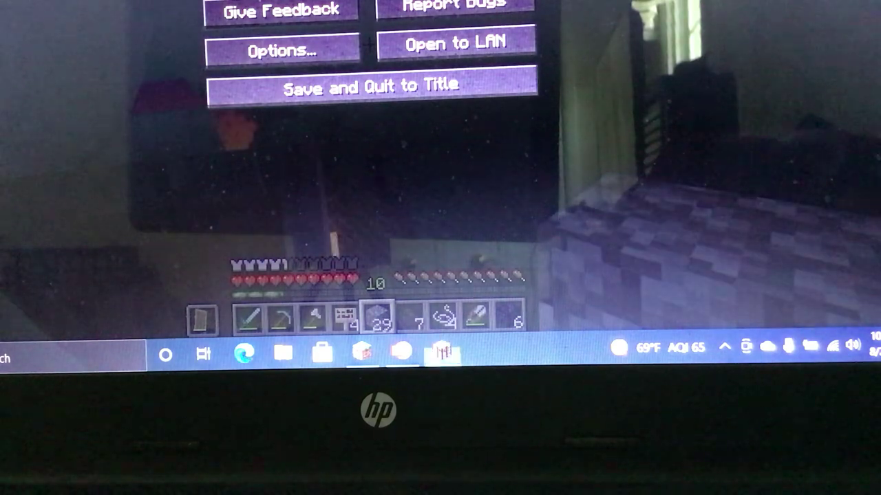
{"action": "key", "text": "Escape"}
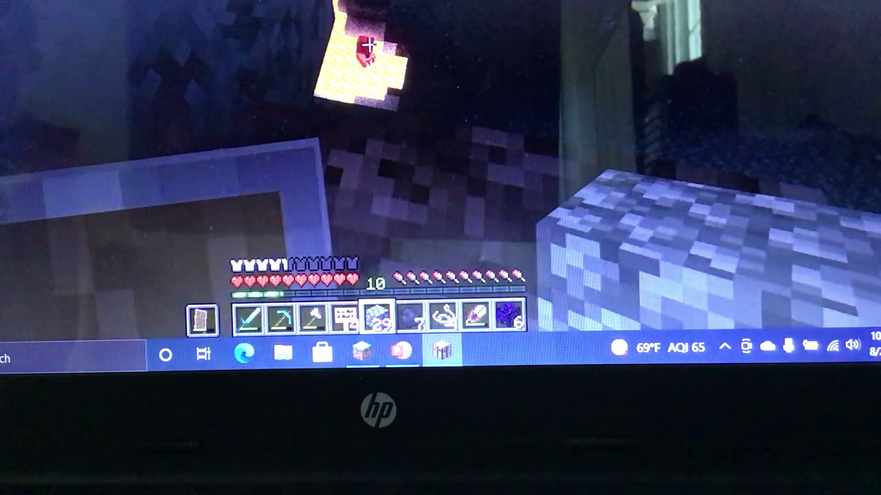
{"action": "key", "text": "Escape"}
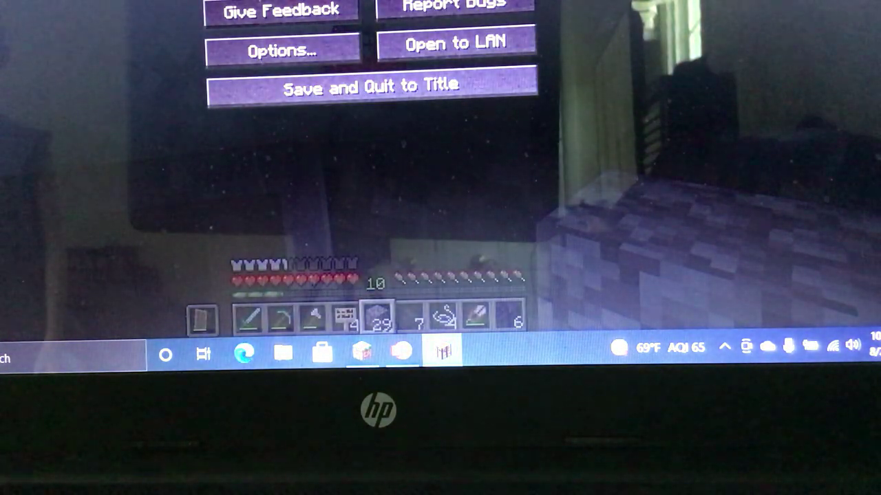
{"action": "key", "text": "Escape"}
{"action": "key", "text": "Escape"}
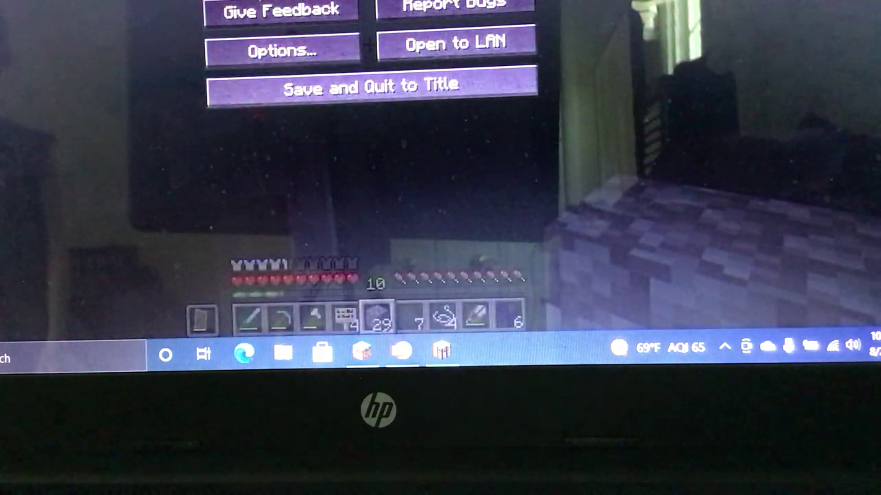
{"action": "key", "text": "Escape"}
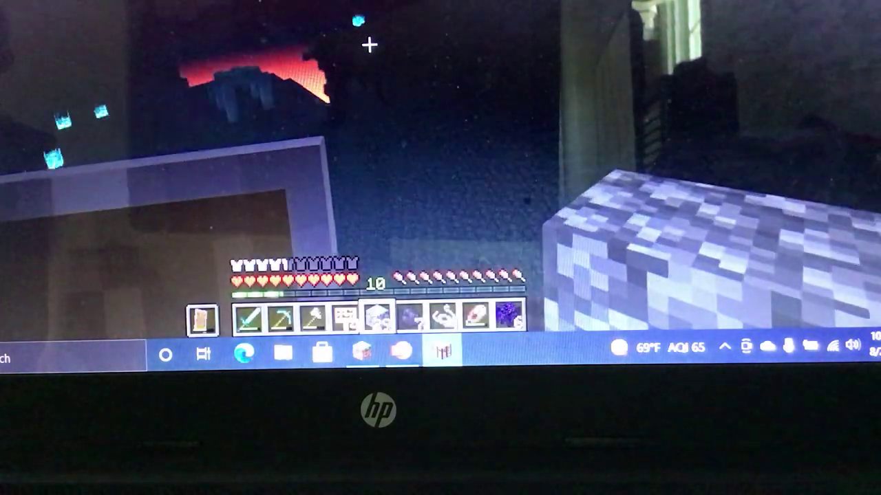
{"action": "key", "text": "Escape"}
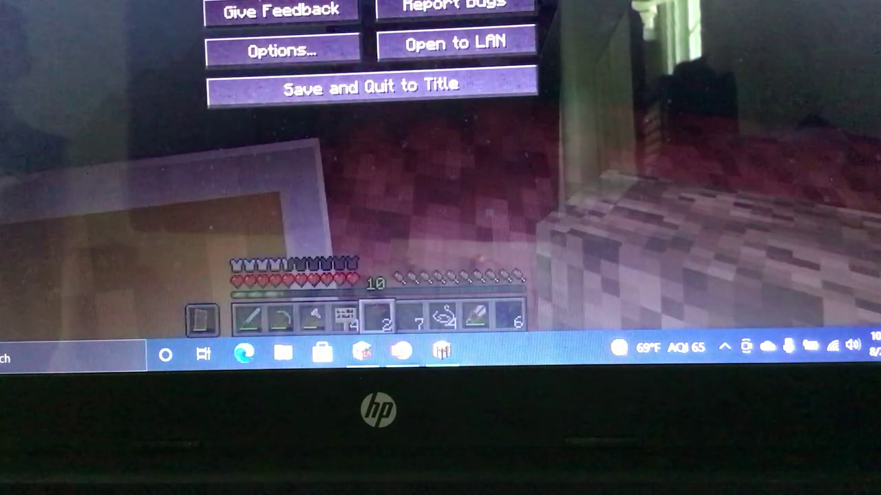
{"action": "key", "text": "Escape"}
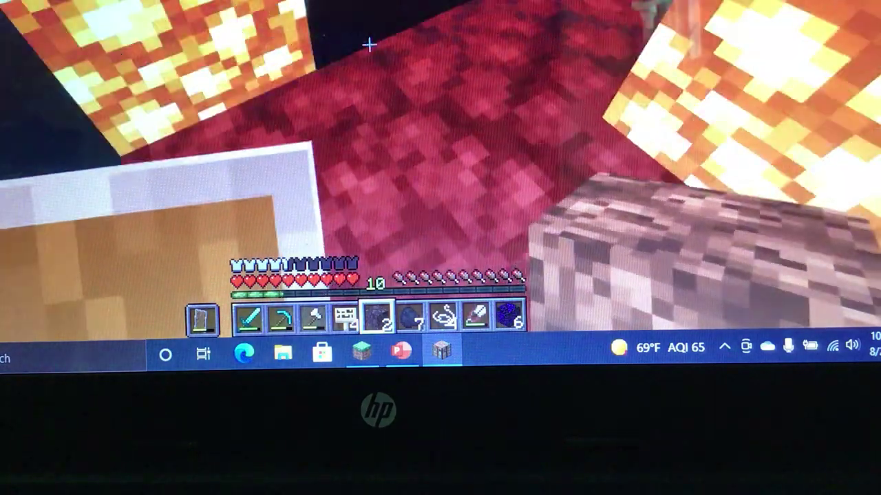
{"action": "key", "text": "Escape"}
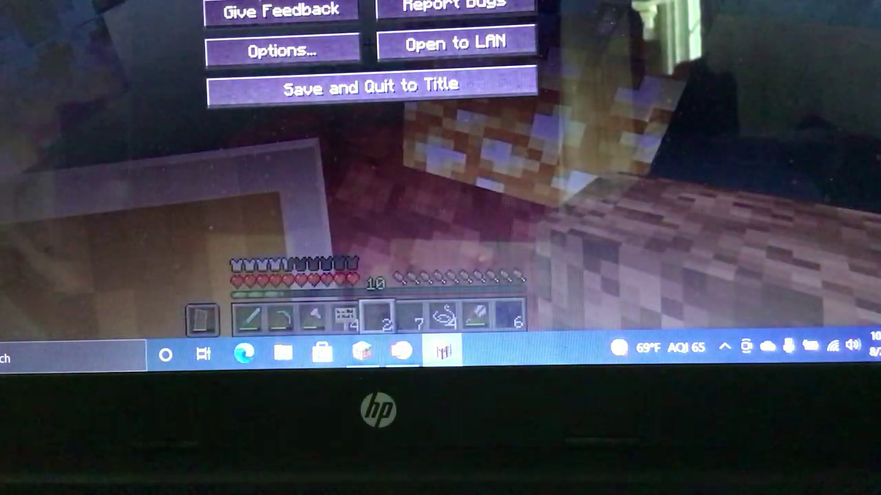
{"action": "key", "text": "Escape"}
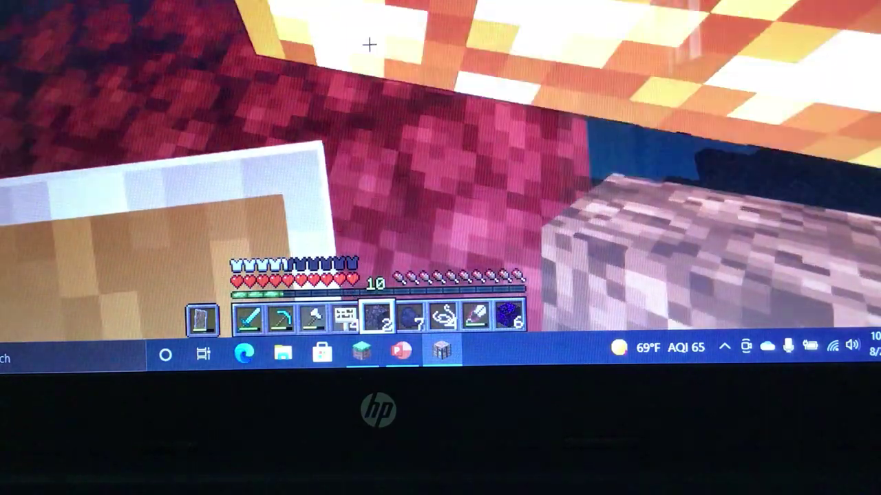
{"action": "key", "text": "Escape"}
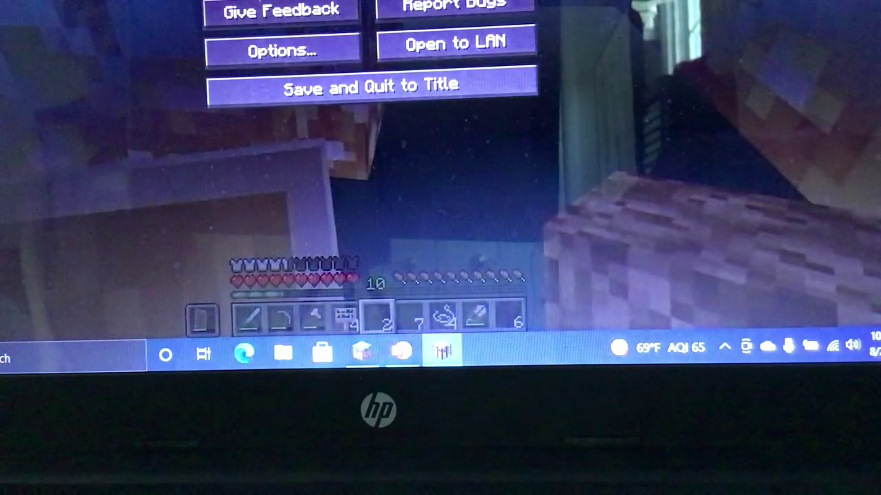
{"action": "key", "text": "Escape"}
{"action": "key", "text": "e"}
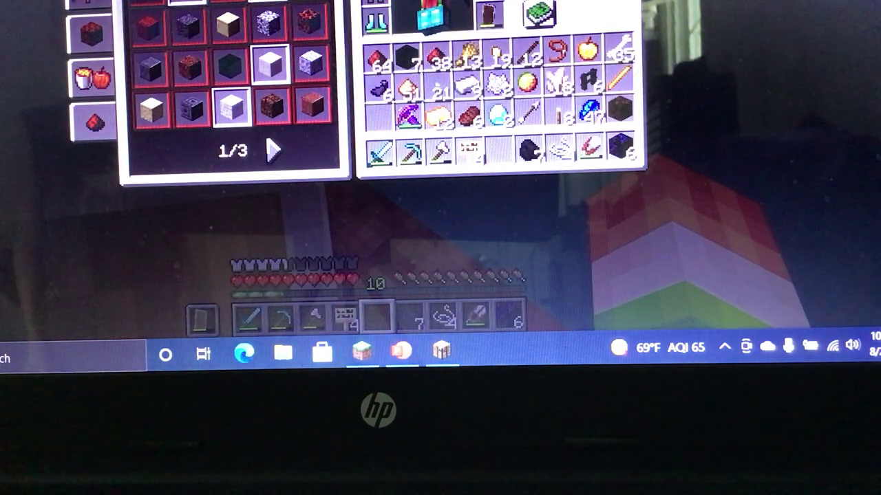
Step: Leave the inventory, mine netherrack until the stack reaches 21, and pause by the portal
{"action": "key", "text": "e"}
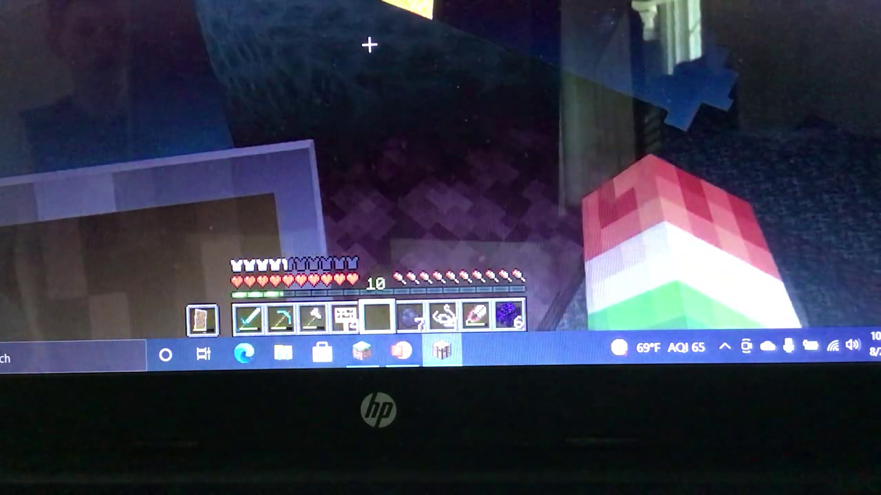
{"action": "key", "text": "Escape"}
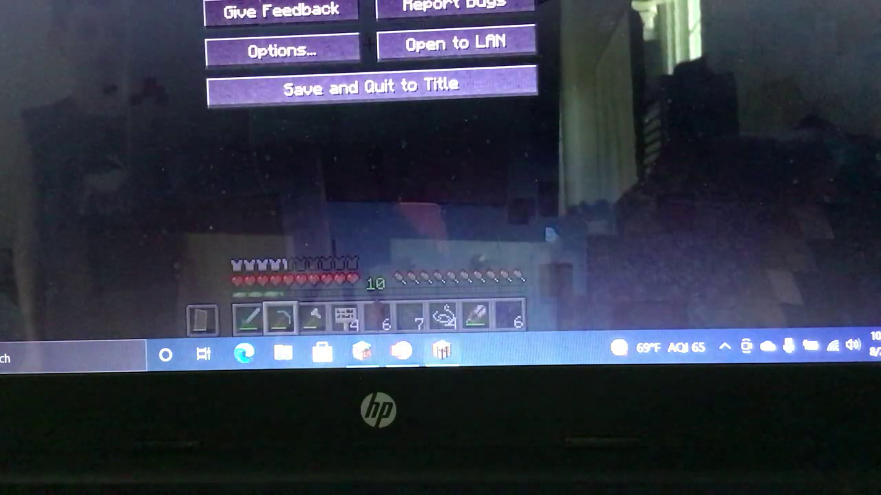
{"action": "key", "text": "Escape"}
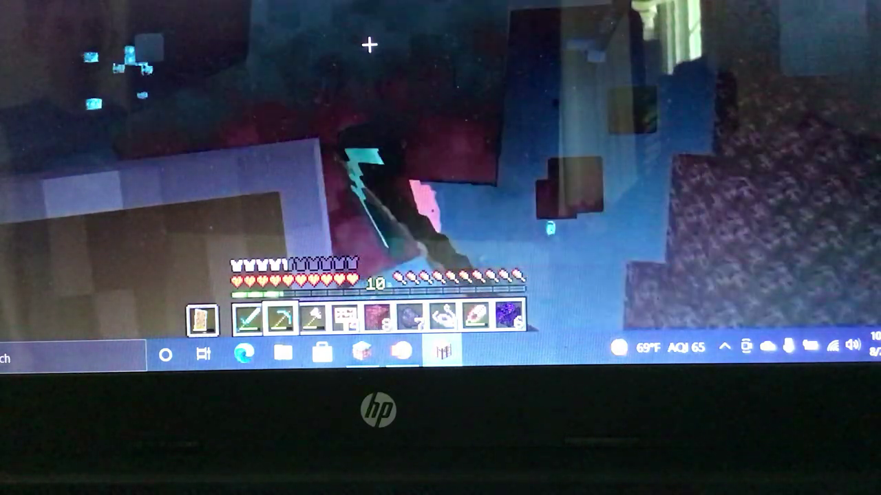
{"action": "left_click_drag", "start_coordinate": [370, 45], "coordinate": [370, 45]}
{"action": "key", "text": "Escape"}
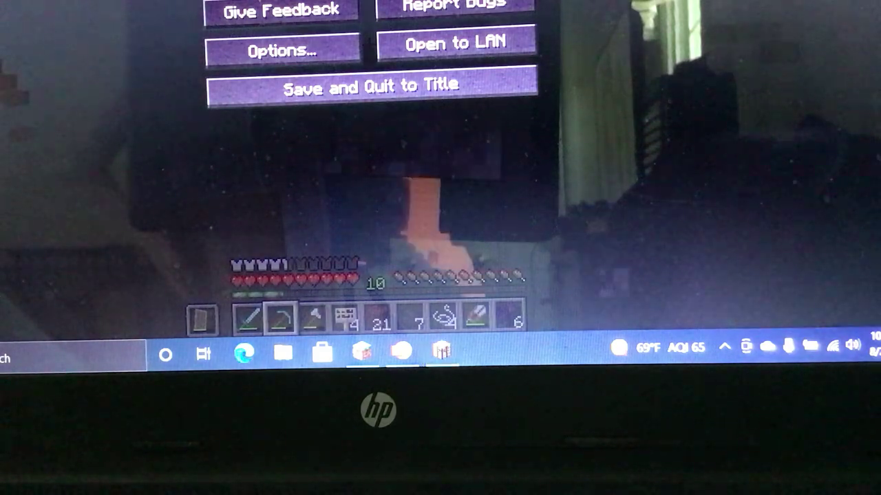
{"action": "key", "text": "Escape"}
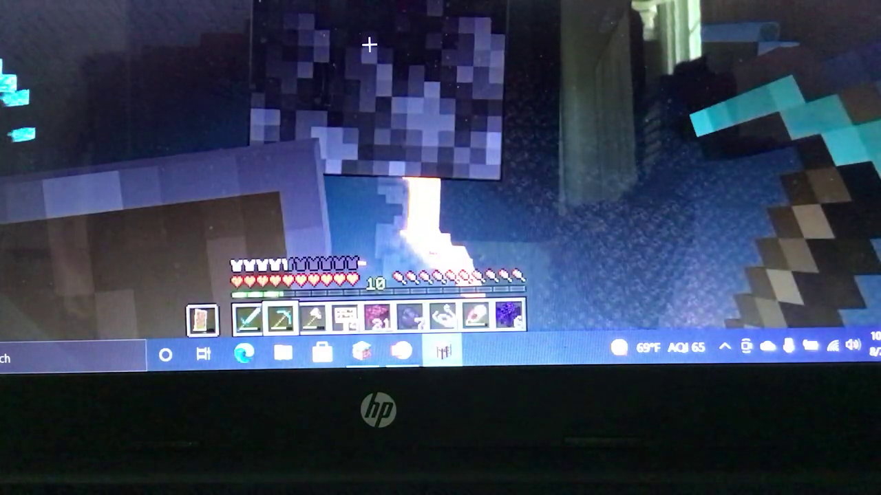
{"action": "key", "text": "Escape"}
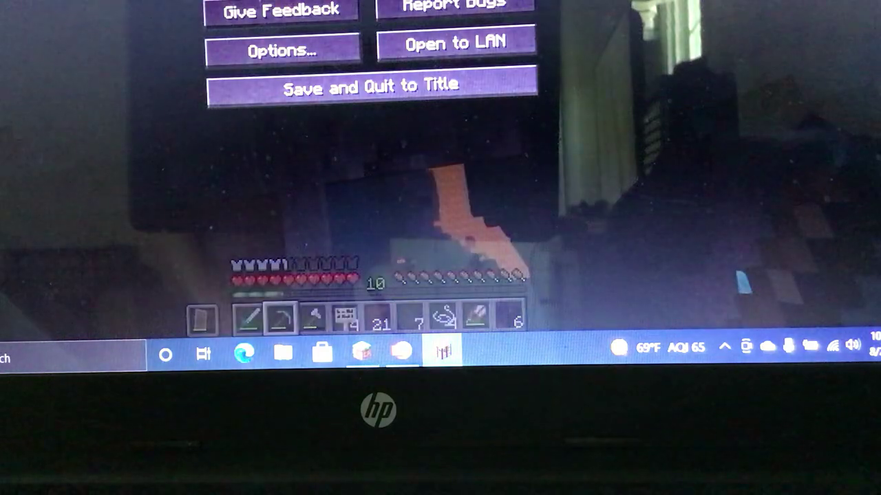